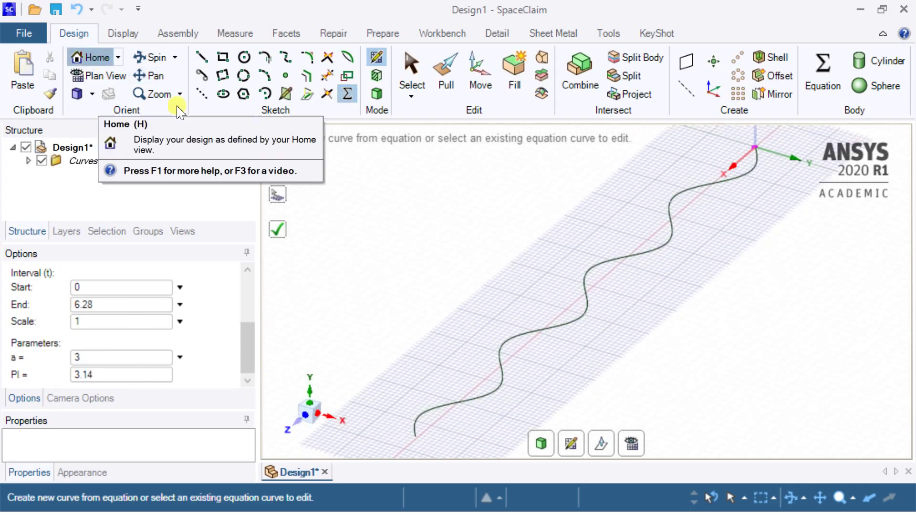
Sketch a circle centred on the start of the wavy equation curve and sweep it along the curve into a solid pipe.
{"action": "middle_click_drag", "start_coordinate": [505, 442], "coordinate": [457, 429]}
{"action": "left_click", "coordinate": [245, 58]}
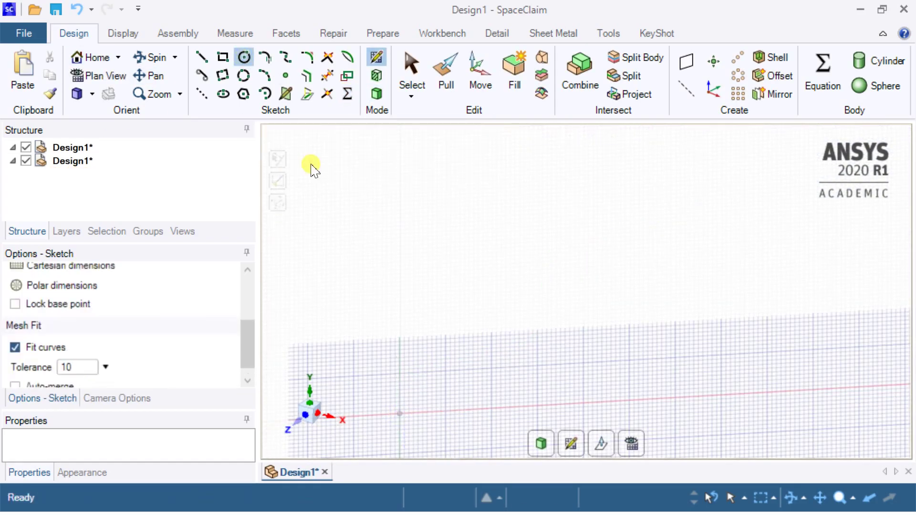
{"action": "left_click", "coordinate": [493, 332]}
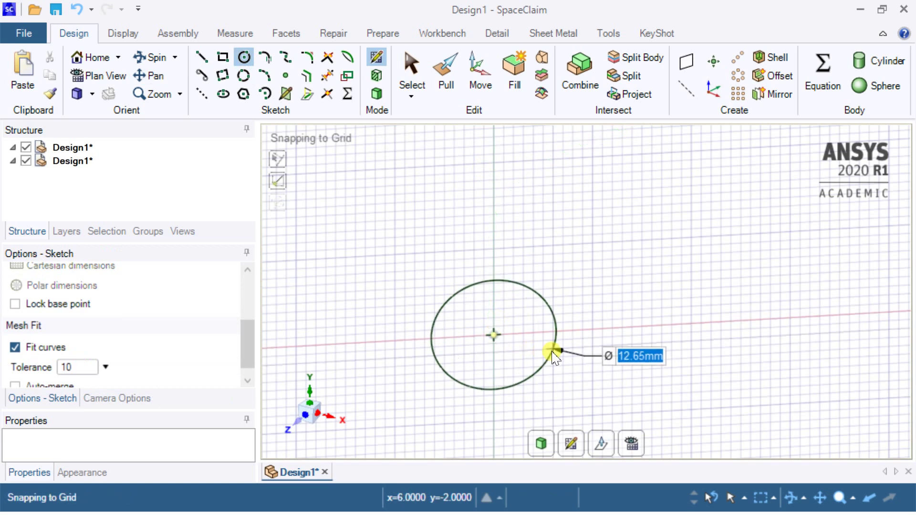
{"action": "left_click", "coordinate": [82, 79]}
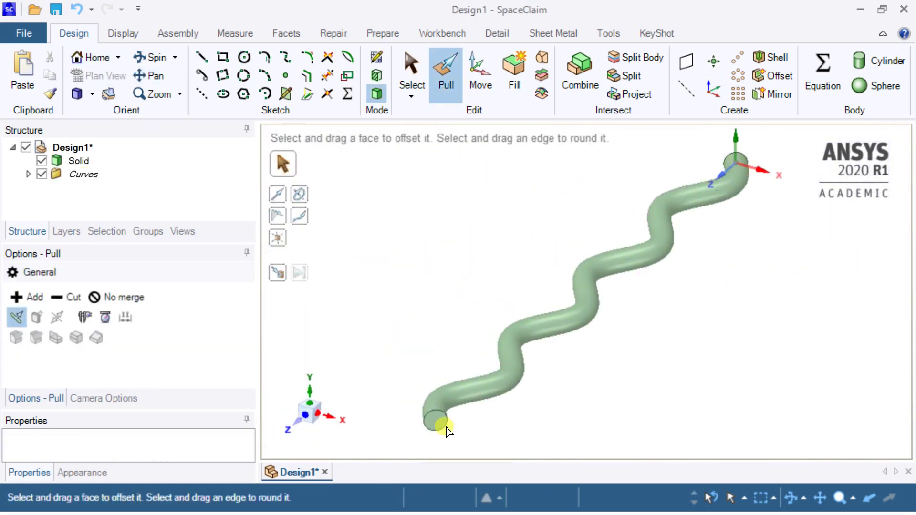
{"action": "middle_click_drag", "start_coordinate": [435, 423], "coordinate": [742, 215]}
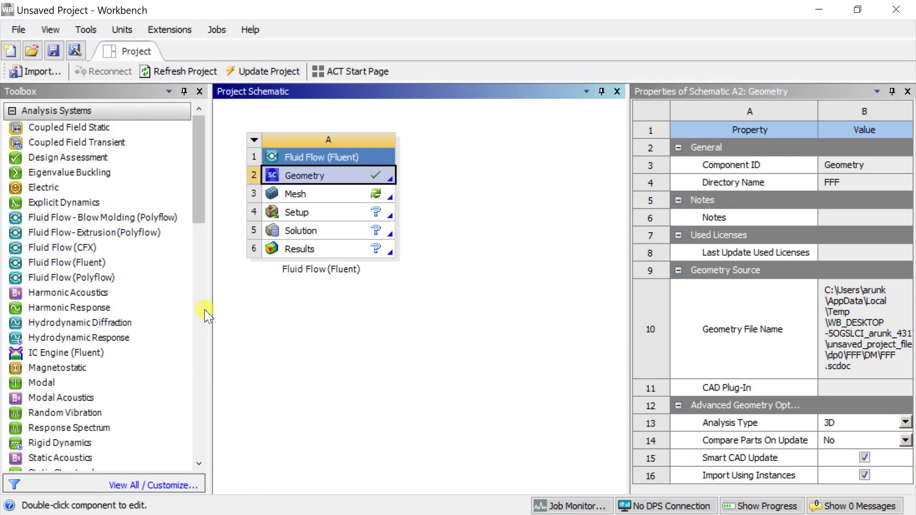
Switch to Workbench and open the Mesh component of the Fluid Flow (Fluent) system for editing.
{"action": "left_click", "coordinate": [330, 195]}
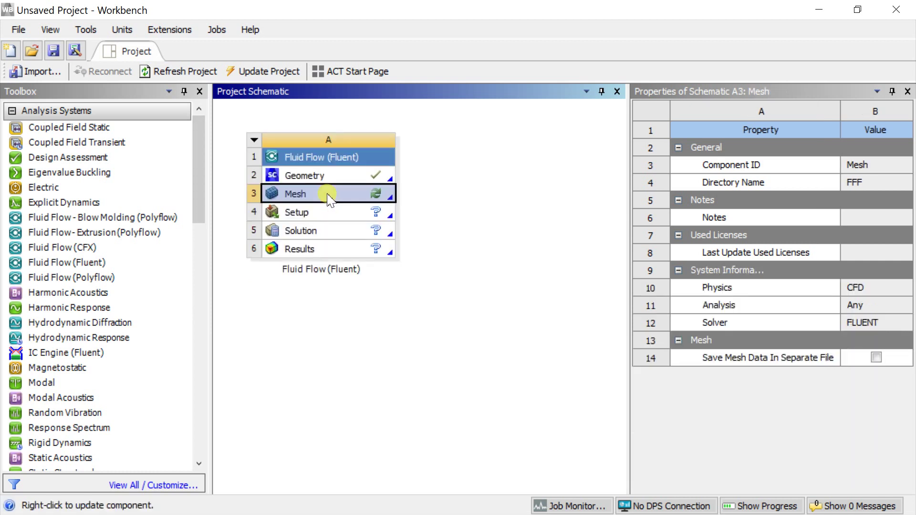
{"action": "right_click", "coordinate": [329, 196]}
{"action": "left_click", "coordinate": [344, 201]}
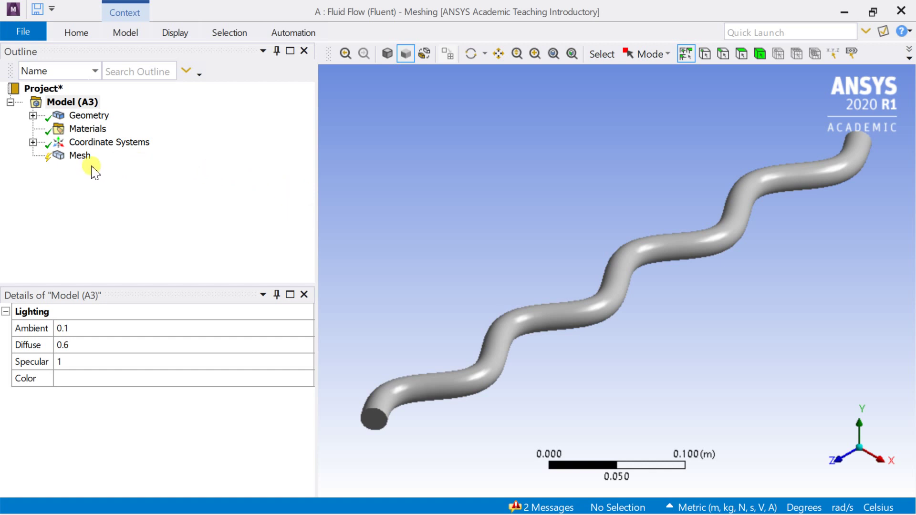
Insert a mesh Method and scope it to the wavy pipe body.
{"action": "left_click", "coordinate": [78, 156]}
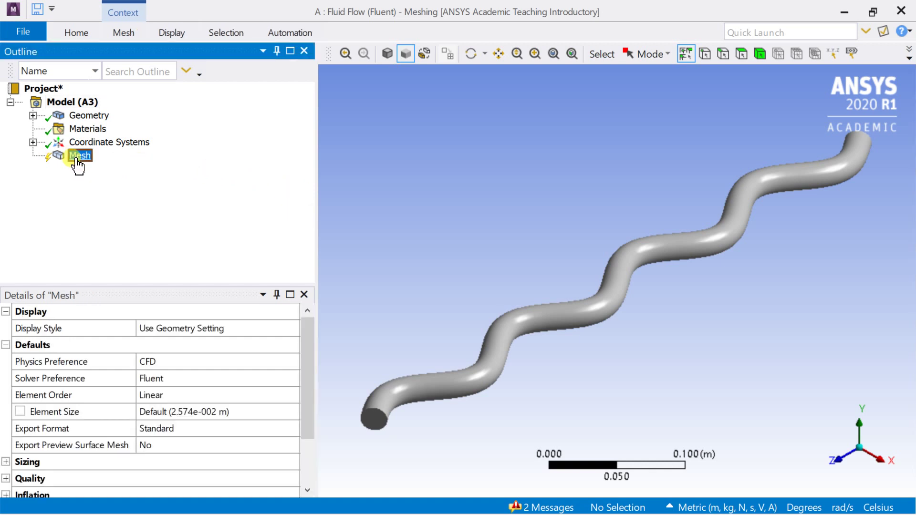
{"action": "right_click", "coordinate": [78, 163]}
{"action": "mouse_move", "coordinate": [241, 167]}
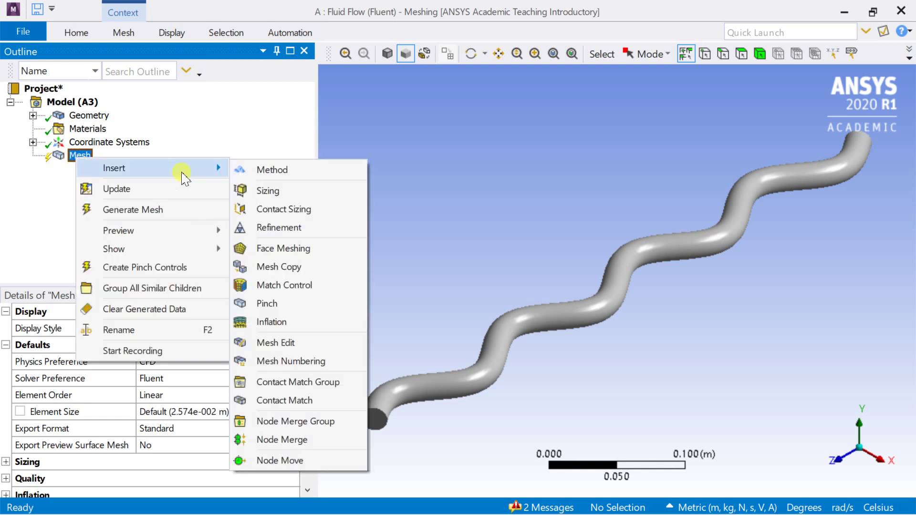
{"action": "left_click", "coordinate": [310, 172]}
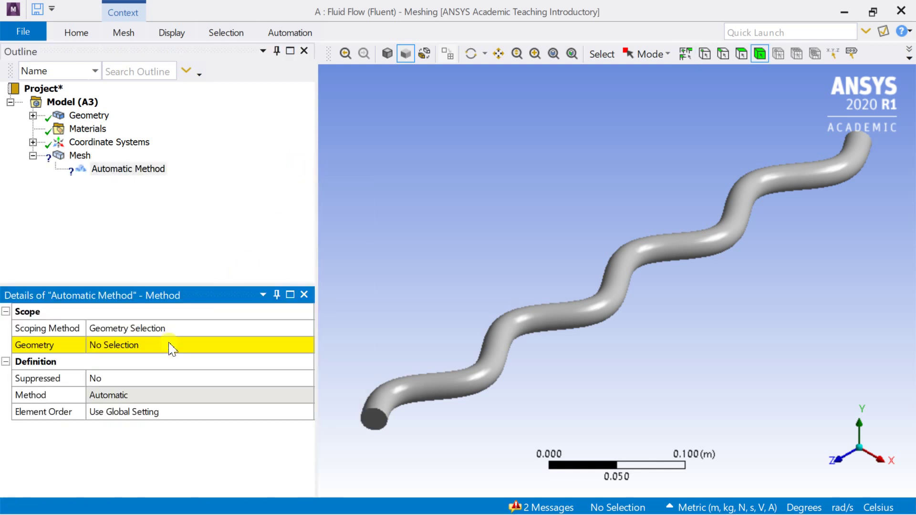
{"action": "left_click", "coordinate": [172, 345]}
{"action": "left_click", "coordinate": [510, 340]}
{"action": "left_click", "coordinate": [164, 346]}
Change the pipe body's mesh method to Hex Dominant.
{"action": "left_click", "coordinate": [189, 394]}
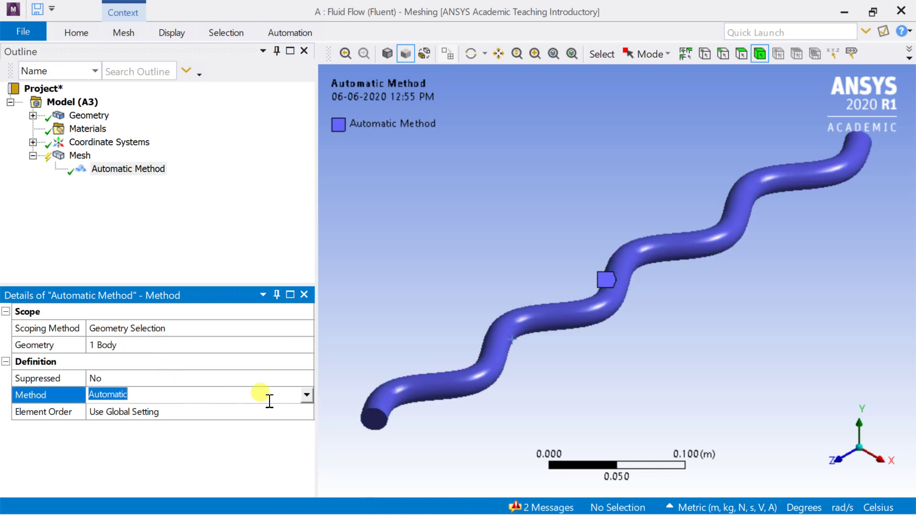
{"action": "left_click", "coordinate": [307, 396]}
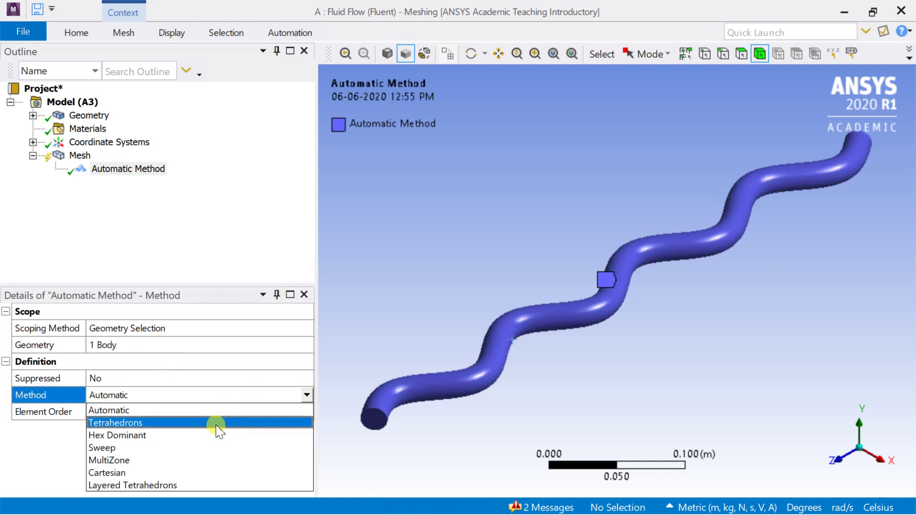
{"action": "left_click", "coordinate": [213, 434]}
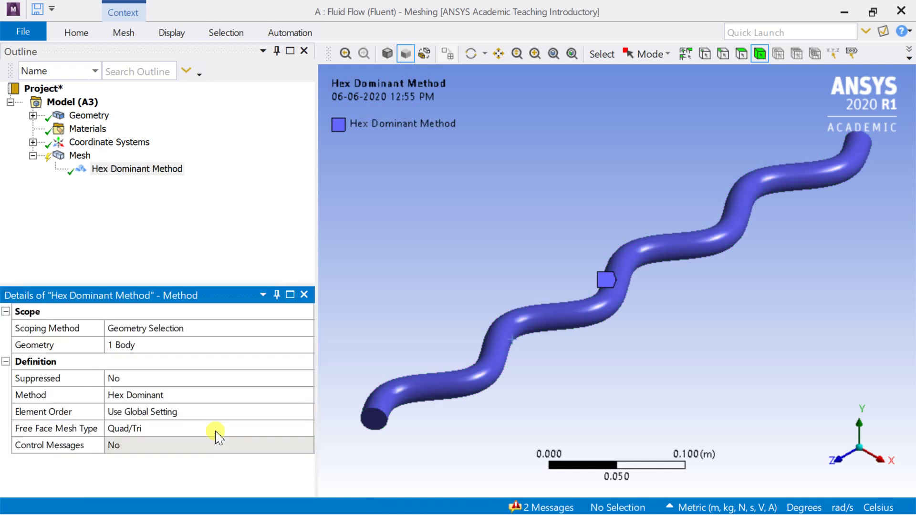
Set the global mesh element size to 0.001 m.
{"action": "left_click", "coordinate": [79, 156]}
{"action": "left_click", "coordinate": [197, 412]}
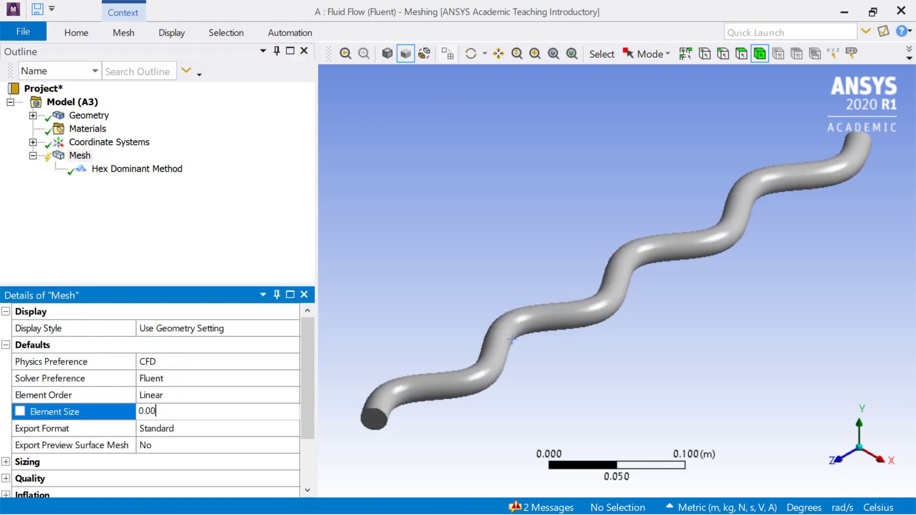
{"action": "type", "text": "0.001"}
{"action": "key", "text": "Return"}
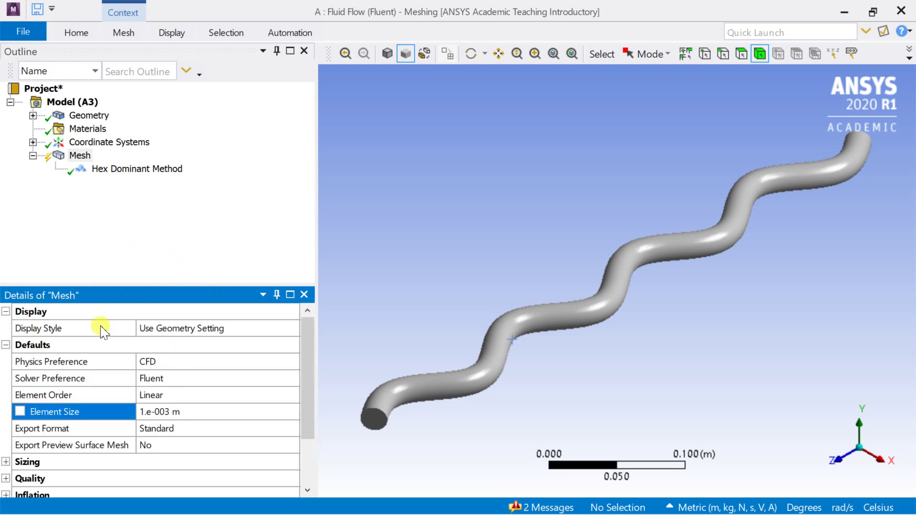
Set Use Adaptive Sizing to Yes in the global mesh sizing settings.
{"action": "left_click", "coordinate": [10, 462]}
{"action": "left_click", "coordinate": [147, 478]}
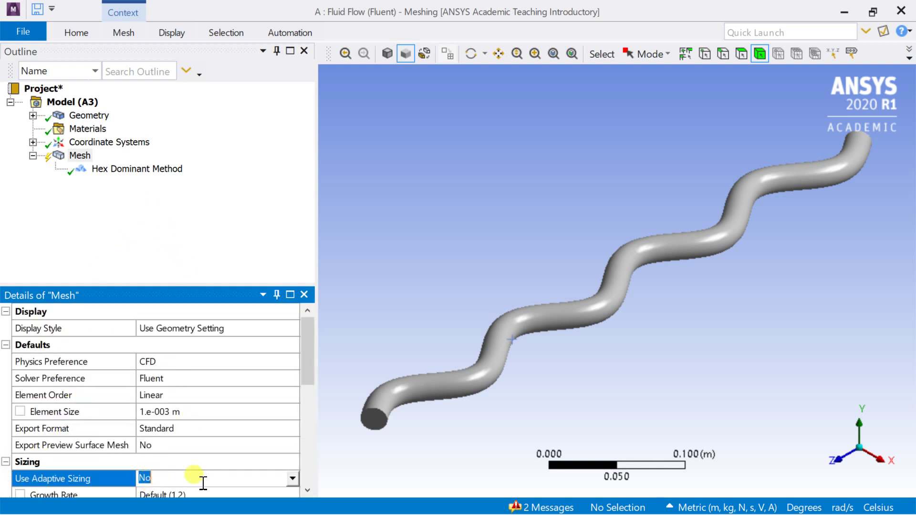
{"action": "left_click", "coordinate": [292, 480]}
{"action": "left_click", "coordinate": [197, 501]}
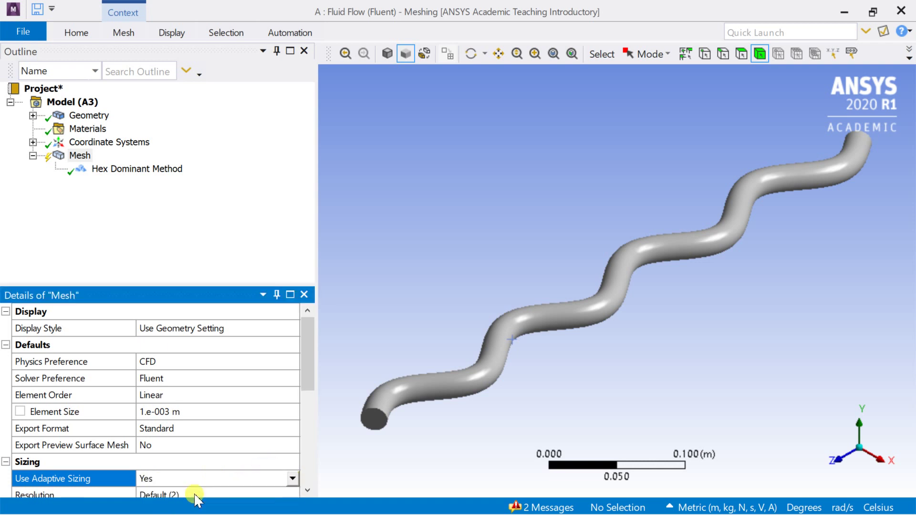
{"action": "scroll", "coordinate": [200, 465], "scroll_direction": "down", "scroll_amount": 2}
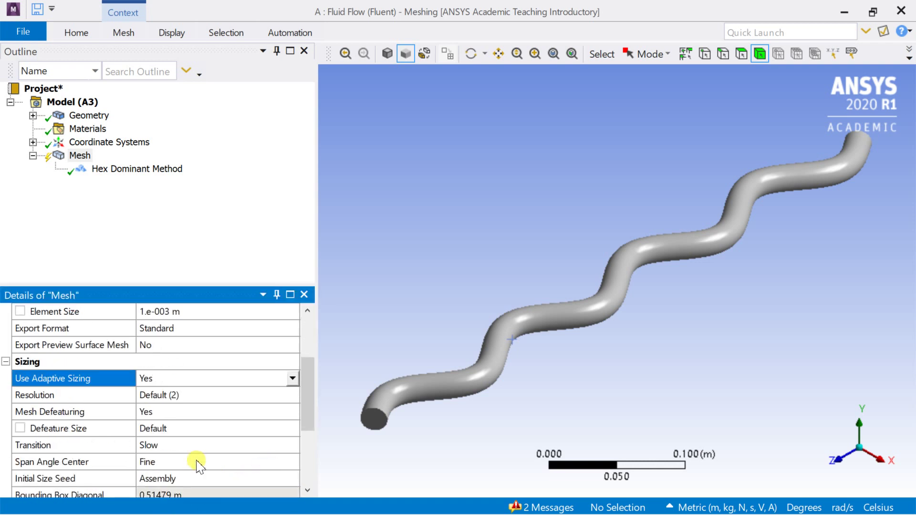
{"action": "left_click", "coordinate": [292, 378]}
{"action": "left_click", "coordinate": [392, 351]}
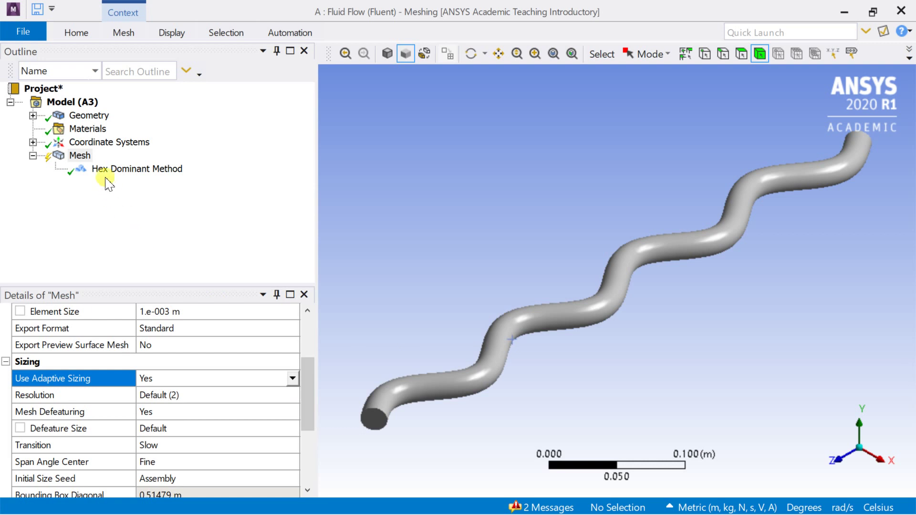
Generate the mesh on the pipe and examine its elements up close.
{"action": "left_click", "coordinate": [76, 143]}
{"action": "left_click", "coordinate": [79, 157]}
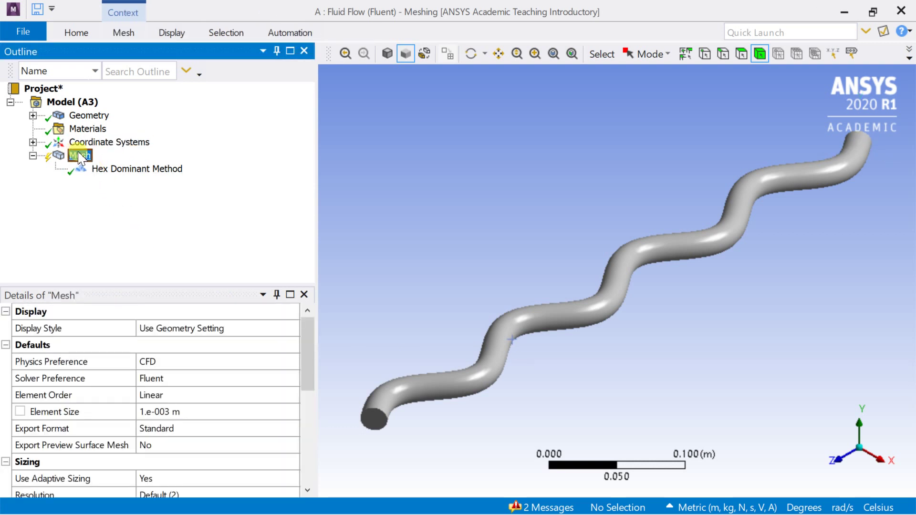
{"action": "right_click", "coordinate": [80, 157]}
{"action": "left_click", "coordinate": [115, 203]}
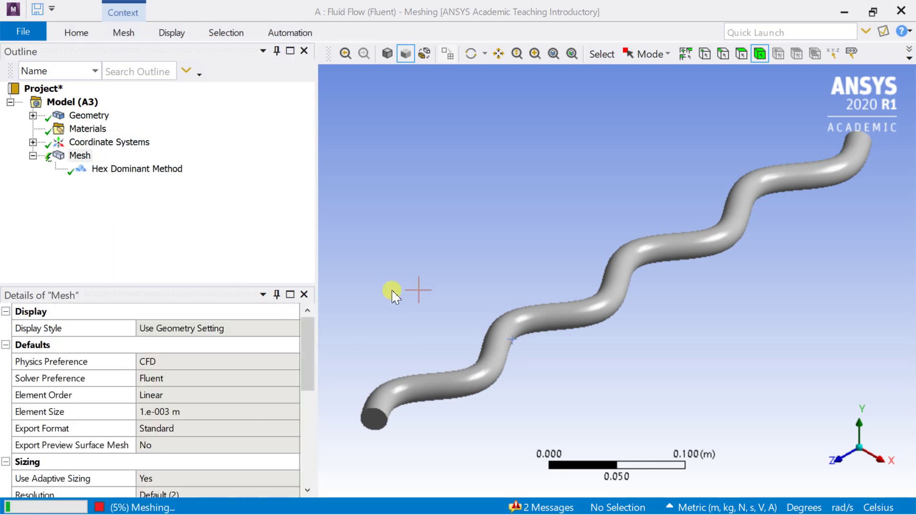
{"action": "scroll", "coordinate": [599, 325], "scroll_direction": "up", "scroll_amount": 5}
{"action": "scroll", "coordinate": [605, 337], "scroll_direction": "up", "scroll_amount": 4}
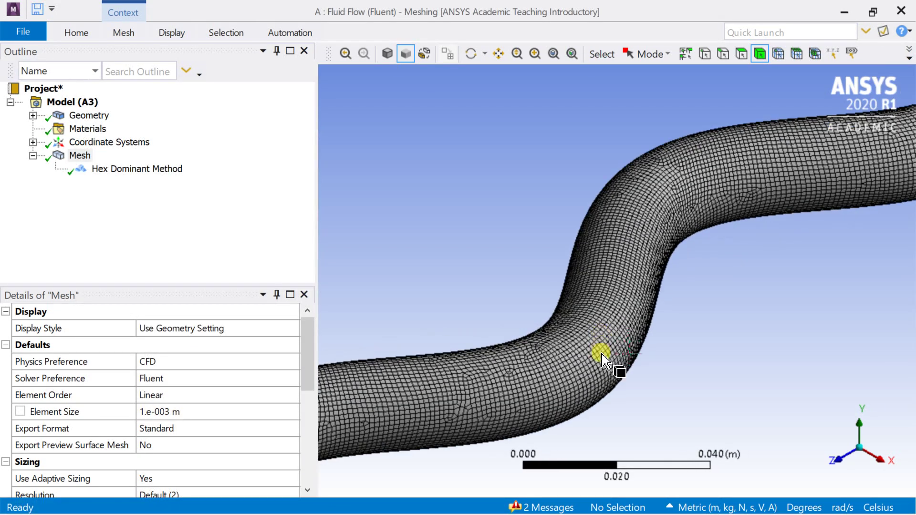
Create a named selection called inlet from the circular end face at the pipe's +Z end.
{"action": "left_click", "coordinate": [839, 461]}
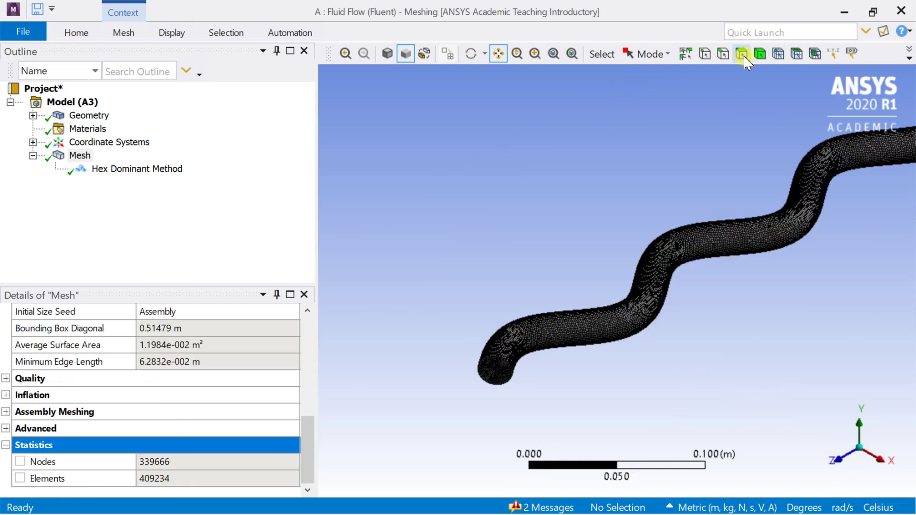
{"action": "left_click", "coordinate": [741, 53]}
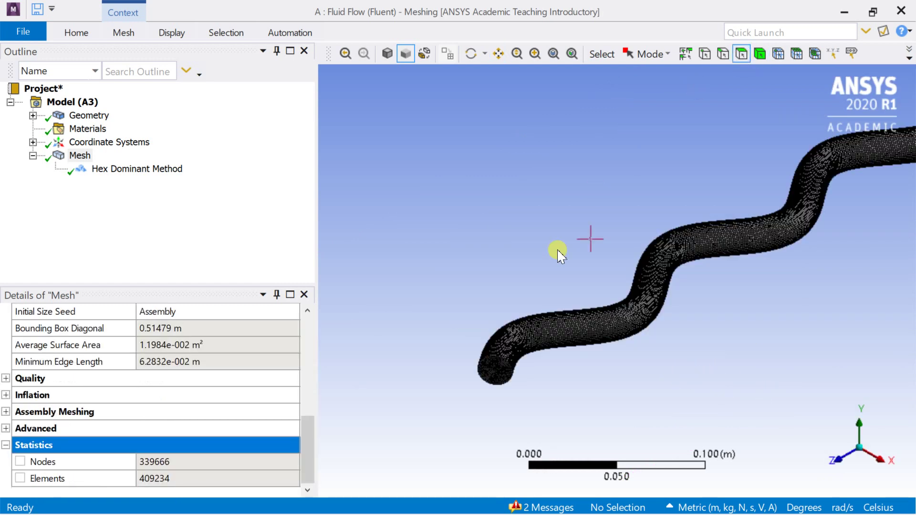
{"action": "left_click", "coordinate": [494, 376]}
{"action": "right_click", "coordinate": [495, 377]}
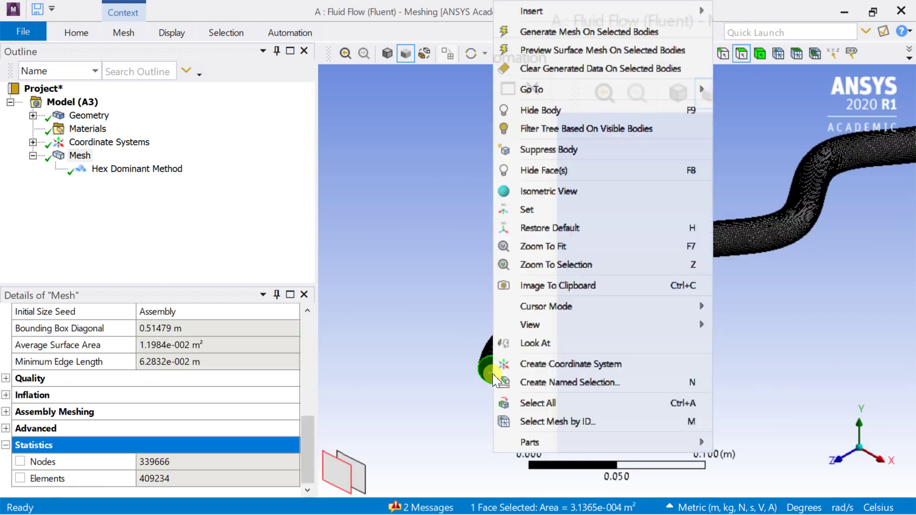
{"action": "left_click", "coordinate": [530, 384]}
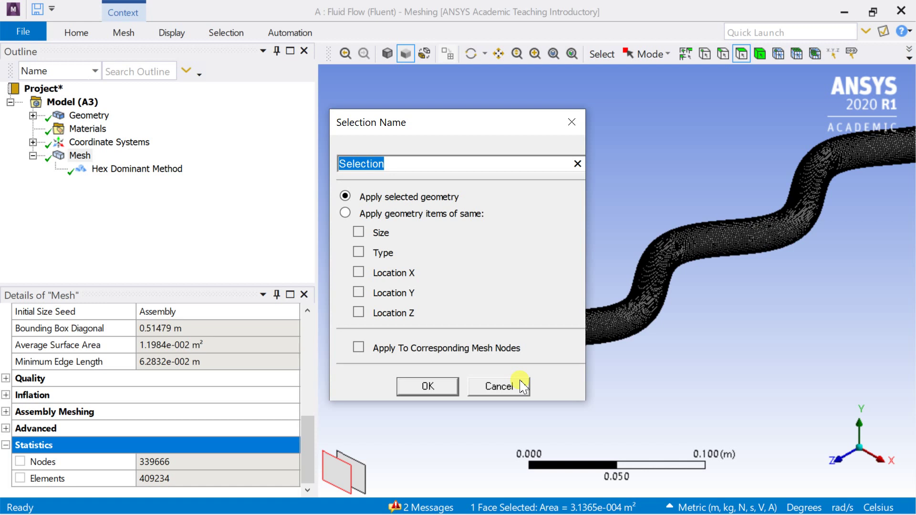
{"action": "type", "text": "inlet"}
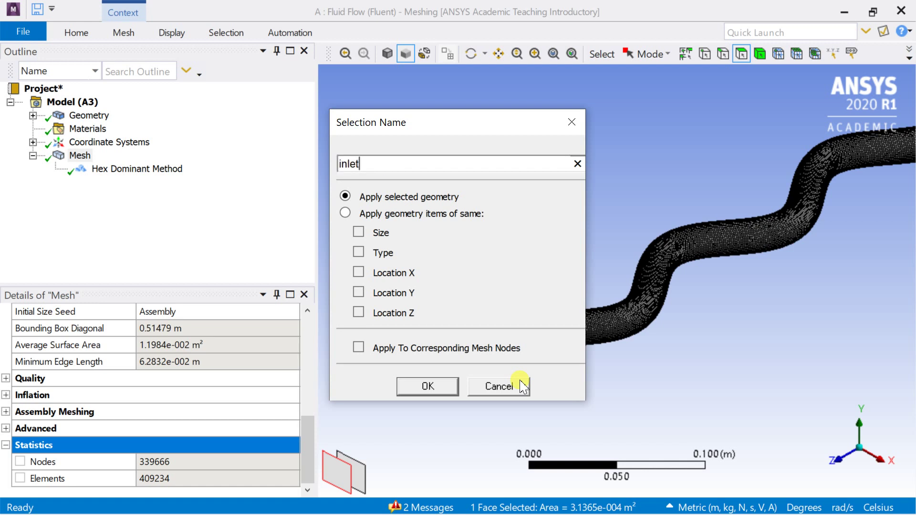
{"action": "key", "text": "Return"}
Create a named selection called outlet from the circular face at the opposite end of the pipe.
{"action": "left_click", "coordinate": [592, 326]}
{"action": "middle_click_drag", "start_coordinate": [592, 327], "coordinate": [735, 375]}
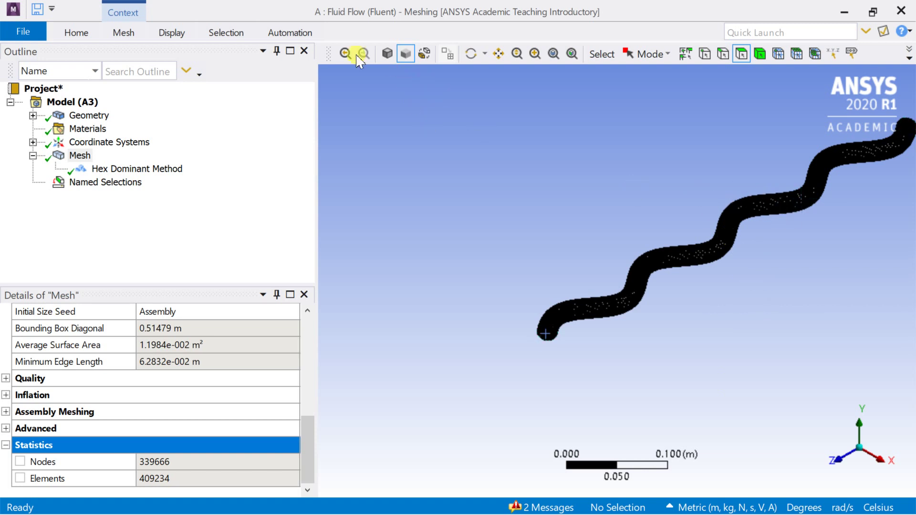
{"action": "left_click", "coordinate": [498, 53]}
{"action": "left_click_drag", "start_coordinate": [730, 144], "coordinate": [678, 267]}
{"action": "scroll", "coordinate": [677, 258], "scroll_direction": "up", "scroll_amount": 3}
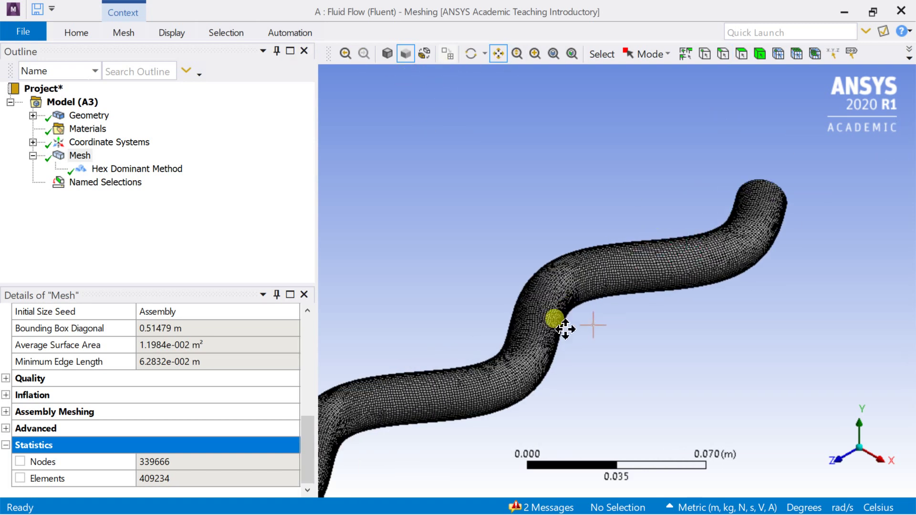
{"action": "left_click_drag", "start_coordinate": [659, 285], "coordinate": [508, 143]}
{"action": "left_click", "coordinate": [471, 53]}
{"action": "left_click_drag", "start_coordinate": [572, 227], "coordinate": [638, 167]}
{"action": "left_click", "coordinate": [742, 54]}
{"action": "left_click", "coordinate": [548, 343]}
{"action": "right_click", "coordinate": [545, 342]}
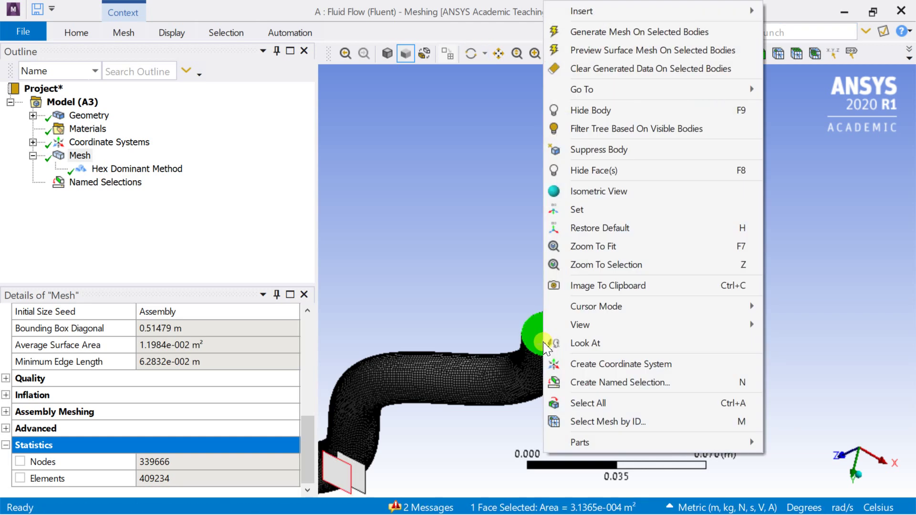
{"action": "left_click", "coordinate": [591, 382]}
{"action": "type", "text": "outlet"}
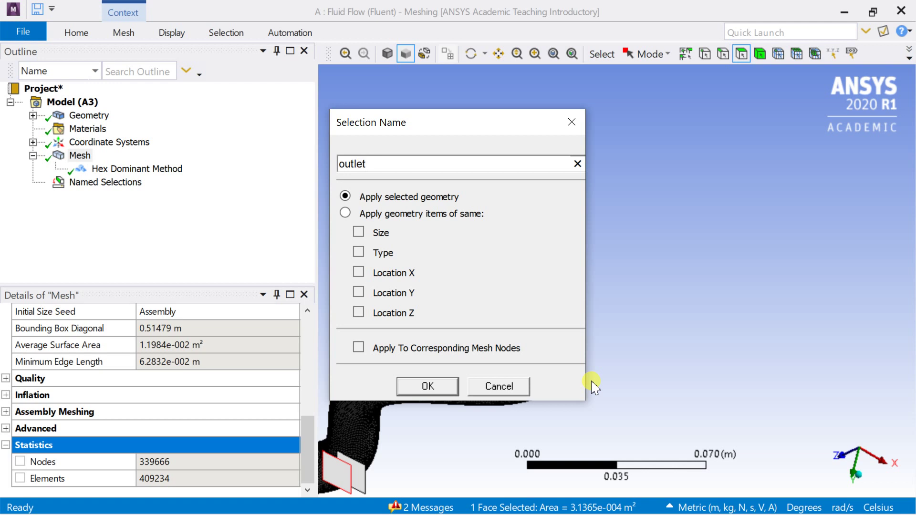
{"action": "key", "text": "Return"}
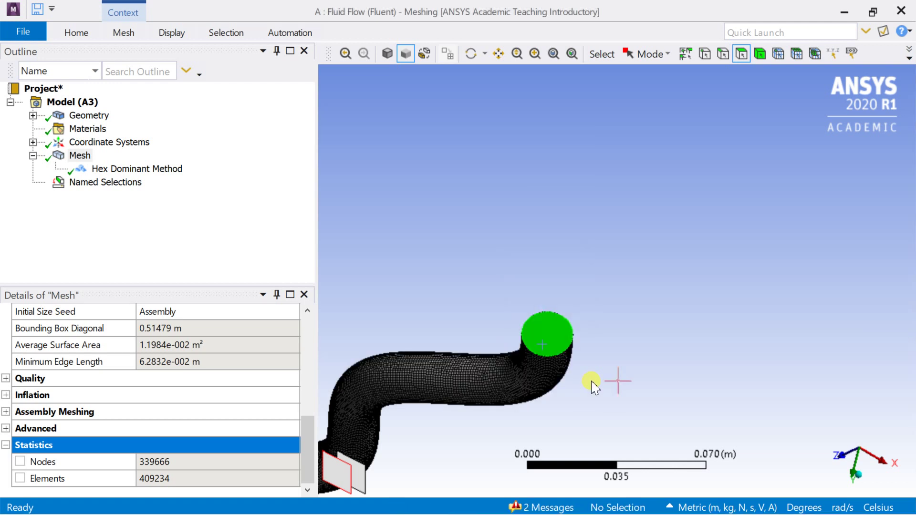
Create a named selection called pipe wall from the pipe's wavy outer surface.
{"action": "scroll", "coordinate": [540, 270], "scroll_direction": "down", "scroll_amount": 3}
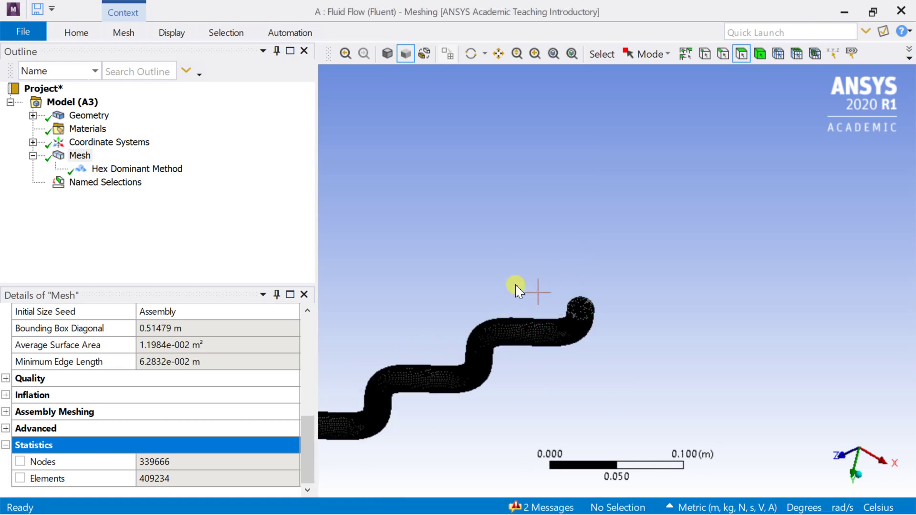
{"action": "left_click", "coordinate": [859, 477]}
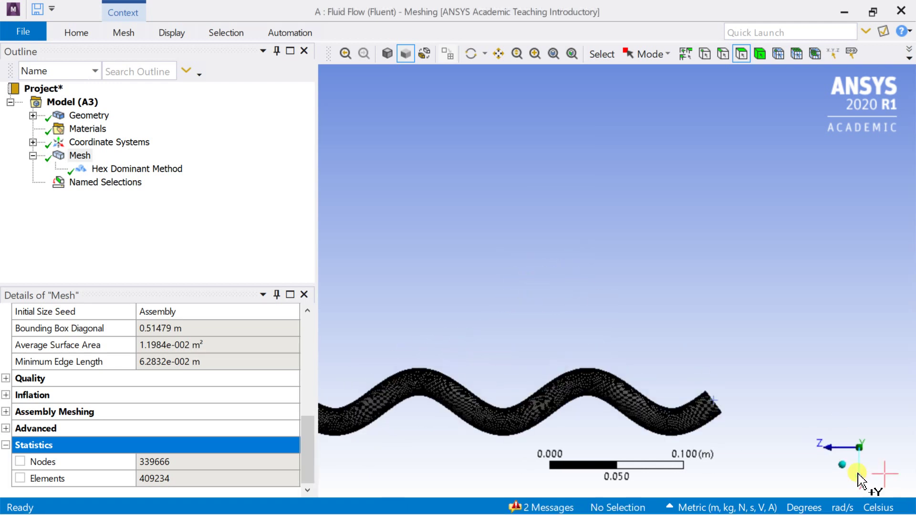
{"action": "scroll", "coordinate": [674, 423], "scroll_direction": "up", "scroll_amount": 3}
{"action": "left_click", "coordinate": [731, 169]}
{"action": "right_click", "coordinate": [730, 169]}
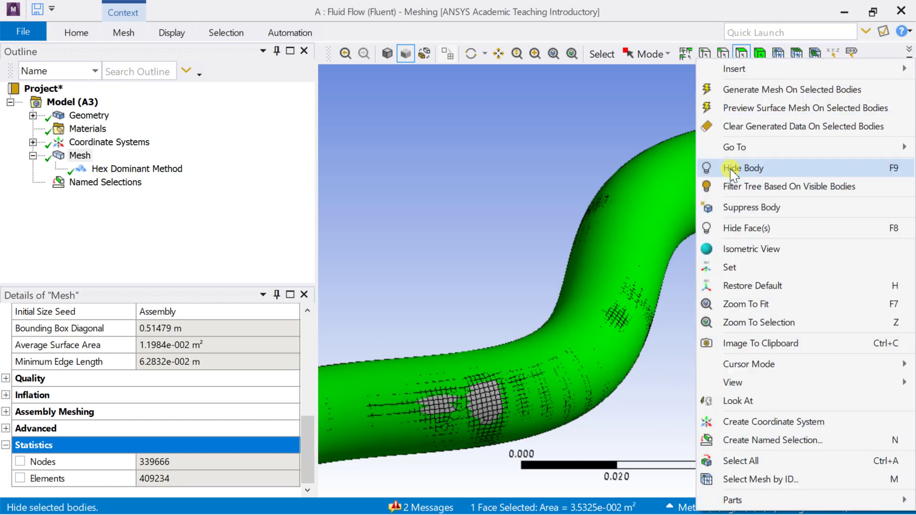
{"action": "left_click", "coordinate": [764, 439]}
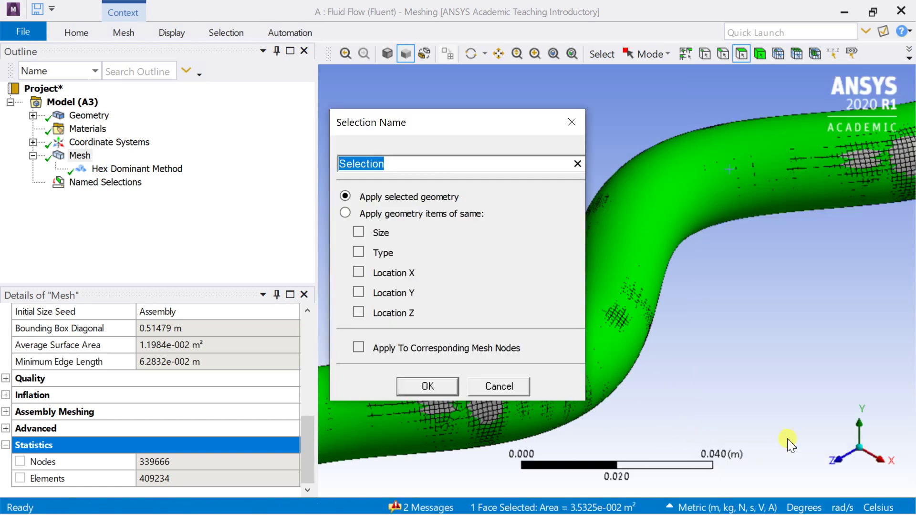
{"action": "type", "text": "pipe wall"}
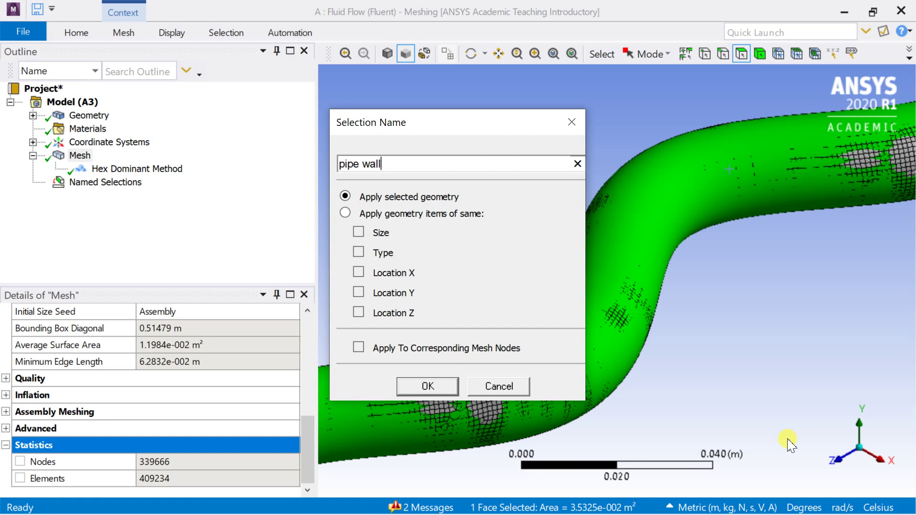
{"action": "key", "text": "Return"}
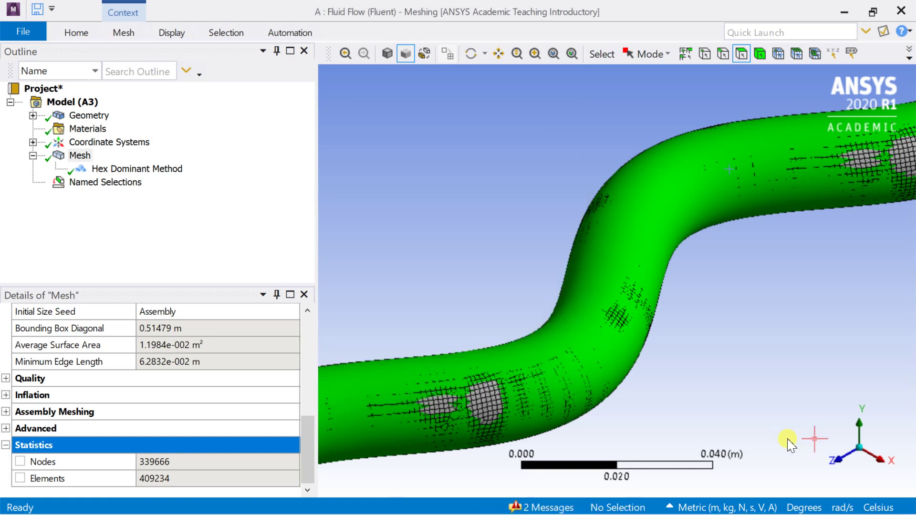
Review the inlet, outlet and pipe wall named selections on the meshed pipe one after another.
{"action": "left_click", "coordinate": [32, 182]}
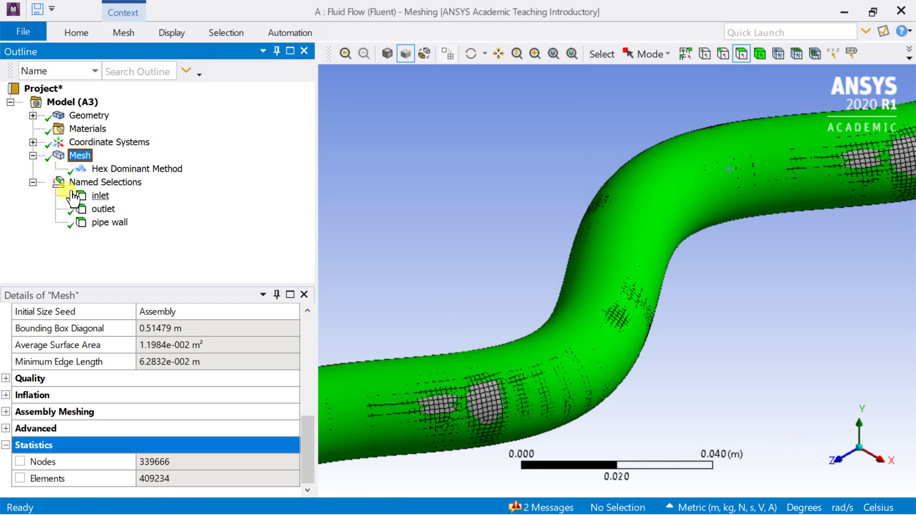
{"action": "left_click", "coordinate": [100, 195]}
{"action": "scroll", "coordinate": [505, 241], "scroll_direction": "down", "scroll_amount": 2}
{"action": "scroll", "coordinate": [505, 241], "scroll_direction": "down", "scroll_amount": 3}
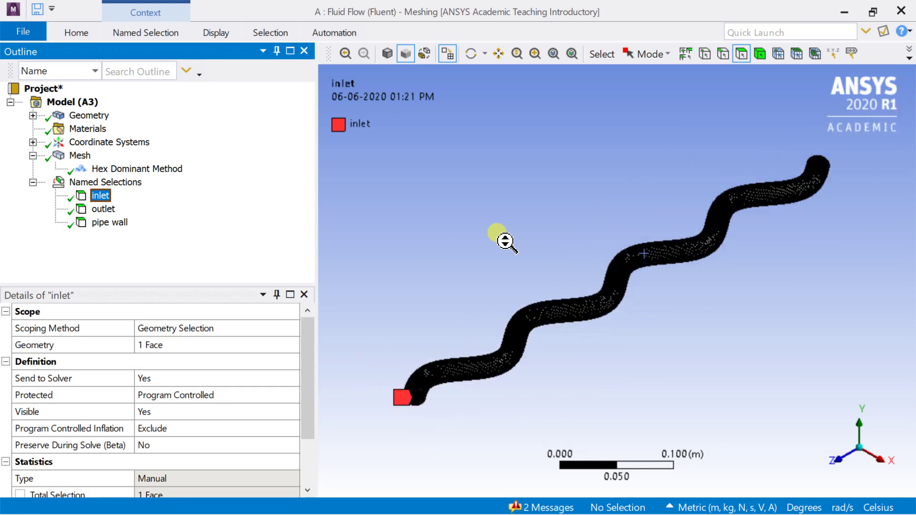
{"action": "left_click", "coordinate": [107, 209]}
{"action": "left_click", "coordinate": [118, 223]}
{"action": "scroll", "coordinate": [610, 261], "scroll_direction": "up", "scroll_amount": 5}
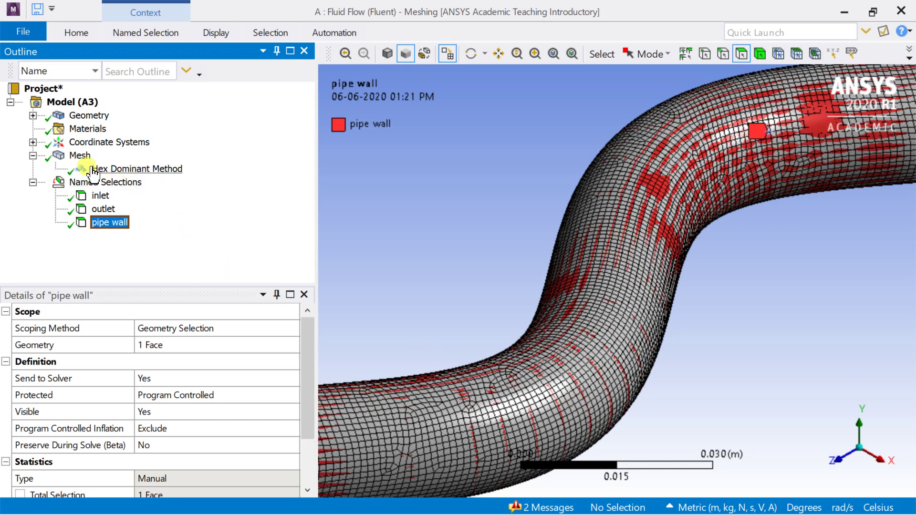
Update the mesh for the solver, and return to the Workbench project schematic.
{"action": "left_click", "coordinate": [79, 156]}
{"action": "right_click", "coordinate": [85, 158]}
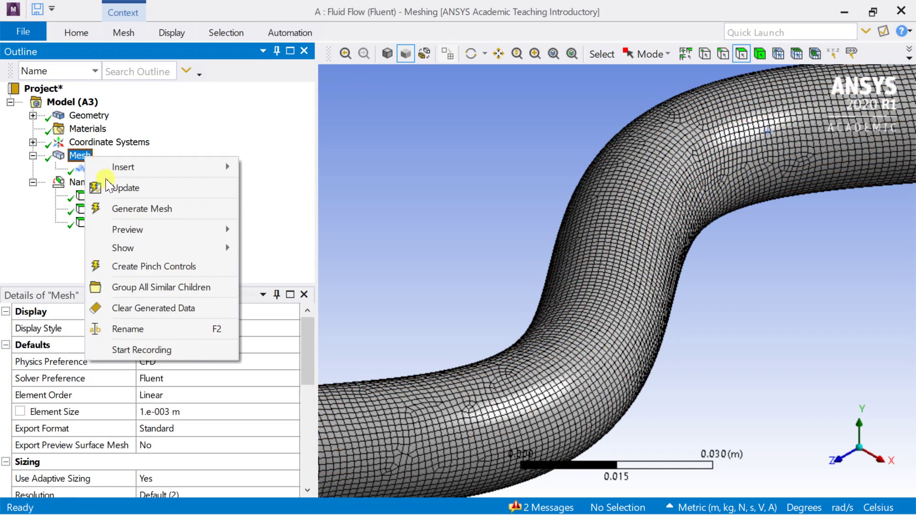
{"action": "left_click", "coordinate": [121, 185]}
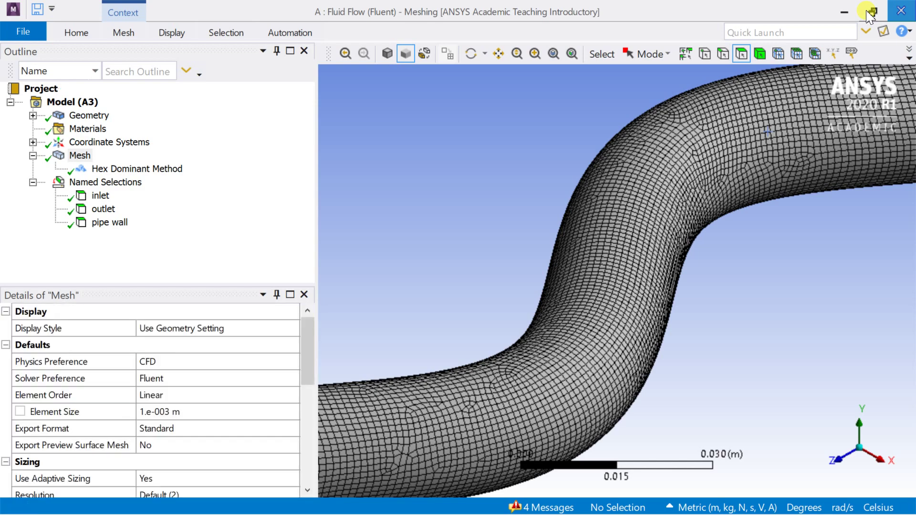
{"action": "left_click", "coordinate": [870, 14]}
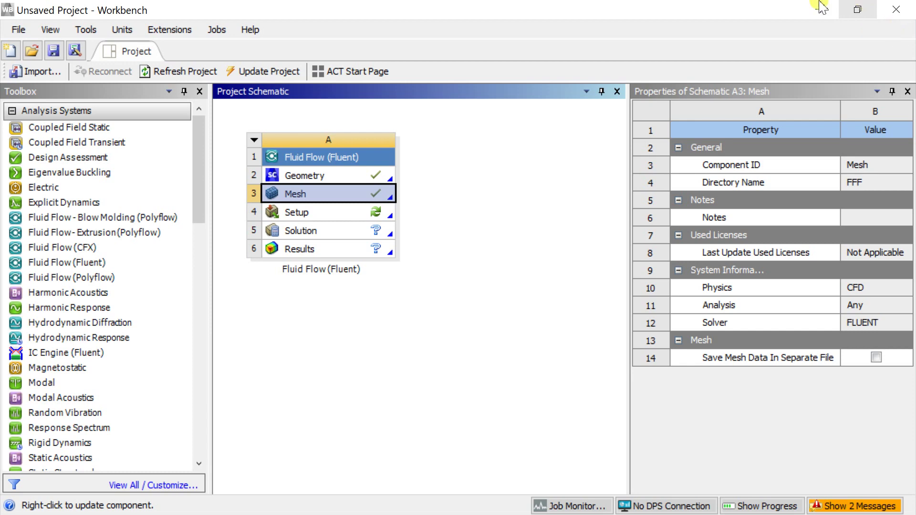
Launch Fluent from the system's Setup cell with Double Precision enabled.
{"action": "double_click", "coordinate": [318, 216]}
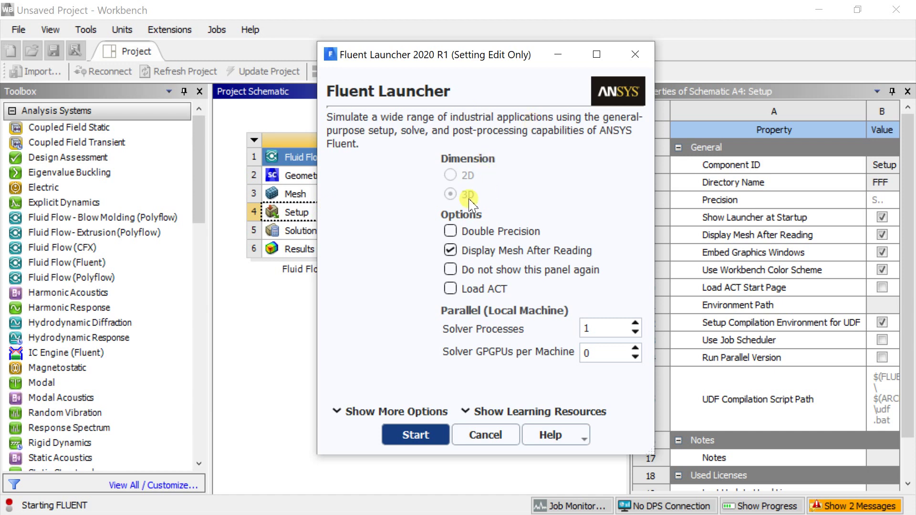
{"action": "left_click", "coordinate": [449, 233]}
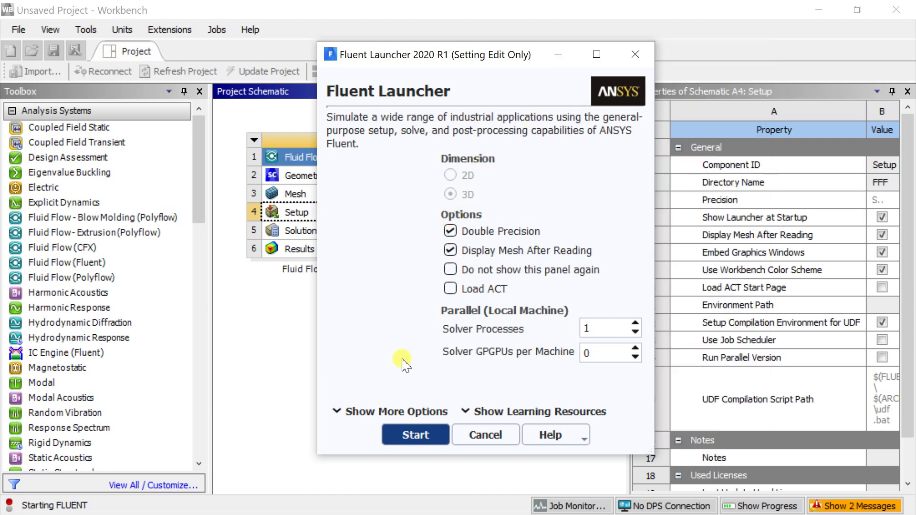
{"action": "left_click", "coordinate": [415, 440]}
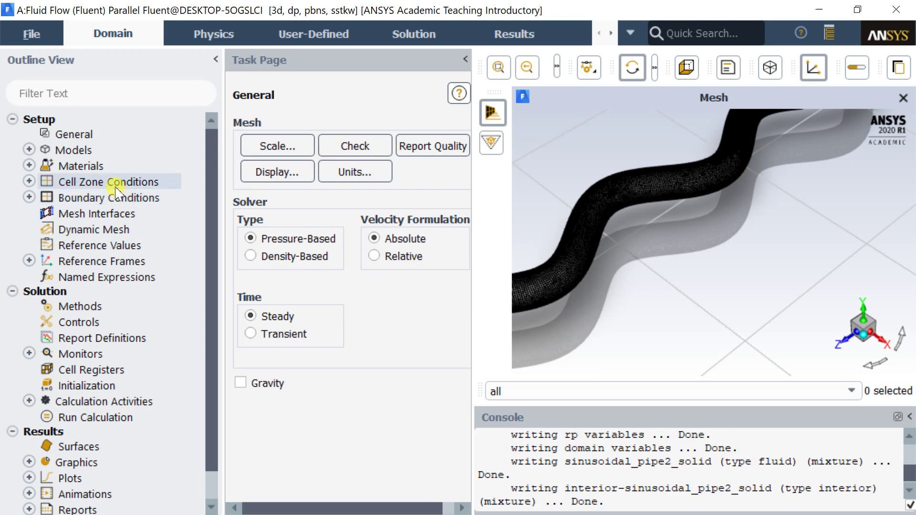
Copy the fluid material water-liquid (h2o<l>) from the Fluent database into the case.
{"action": "double_click", "coordinate": [90, 166]}
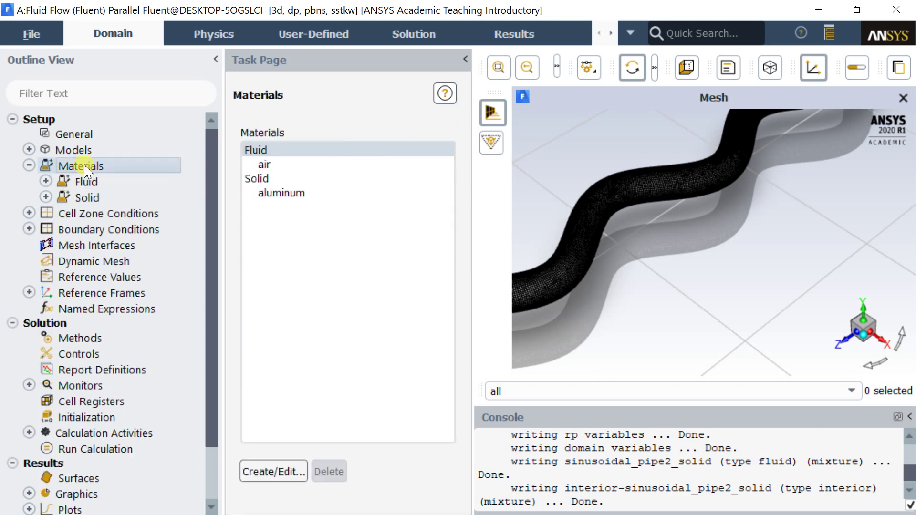
{"action": "double_click", "coordinate": [265, 151]}
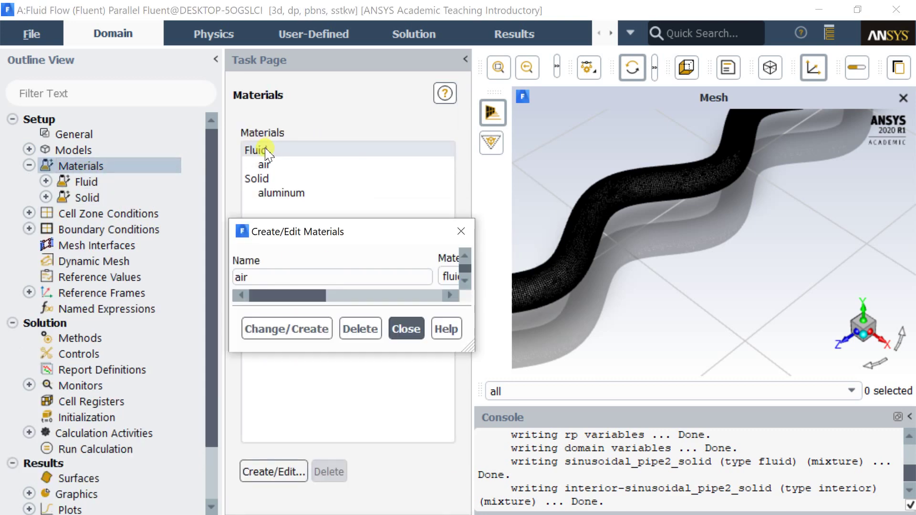
{"action": "left_click_drag", "start_coordinate": [293, 235], "coordinate": [198, 53]}
{"action": "left_click", "coordinate": [558, 142]}
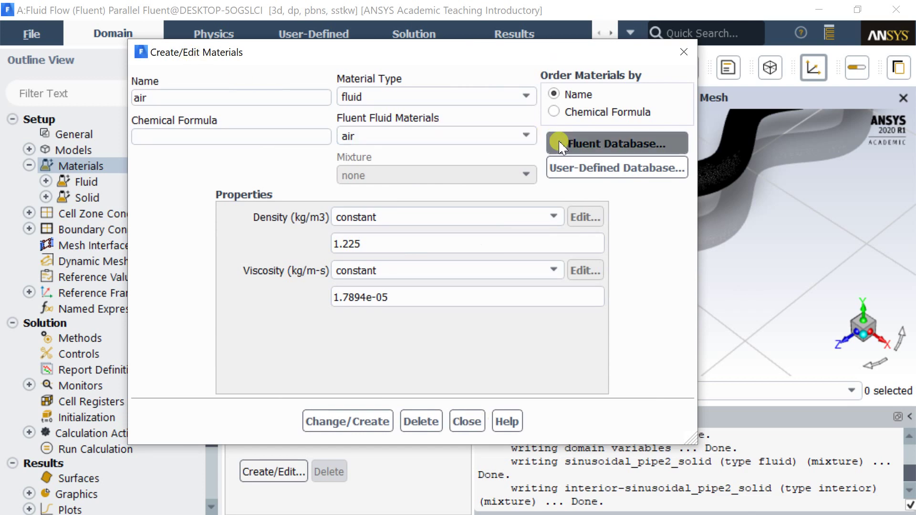
{"action": "left_click_drag", "start_coordinate": [301, 246], "coordinate": [254, 87]}
{"action": "scroll", "coordinate": [266, 163], "scroll_direction": "down", "scroll_amount": 8}
{"action": "left_click_drag", "start_coordinate": [436, 152], "coordinate": [437, 189]}
{"action": "left_click", "coordinate": [286, 149]}
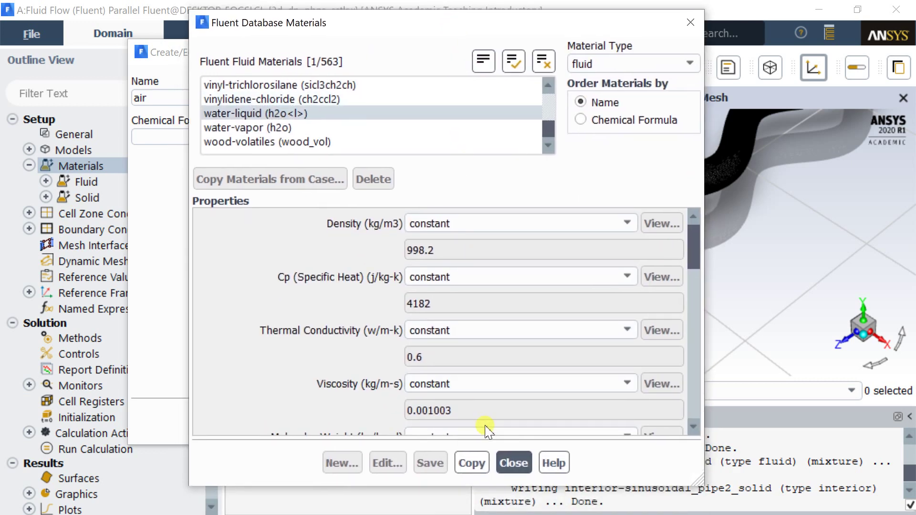
{"action": "left_click", "coordinate": [471, 463]}
{"action": "left_click", "coordinate": [514, 462]}
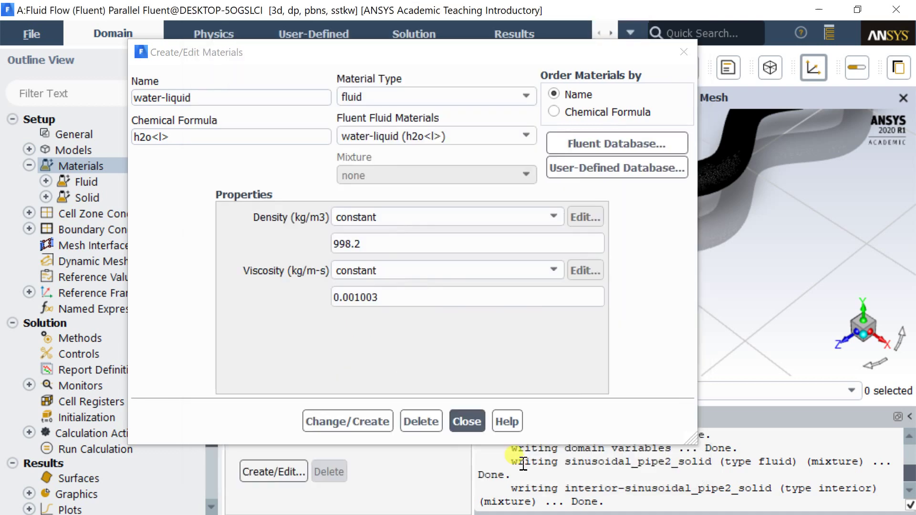
{"action": "left_click", "coordinate": [461, 426]}
Examine the physics models list and its viscous model entry.
{"action": "double_click", "coordinate": [71, 150]}
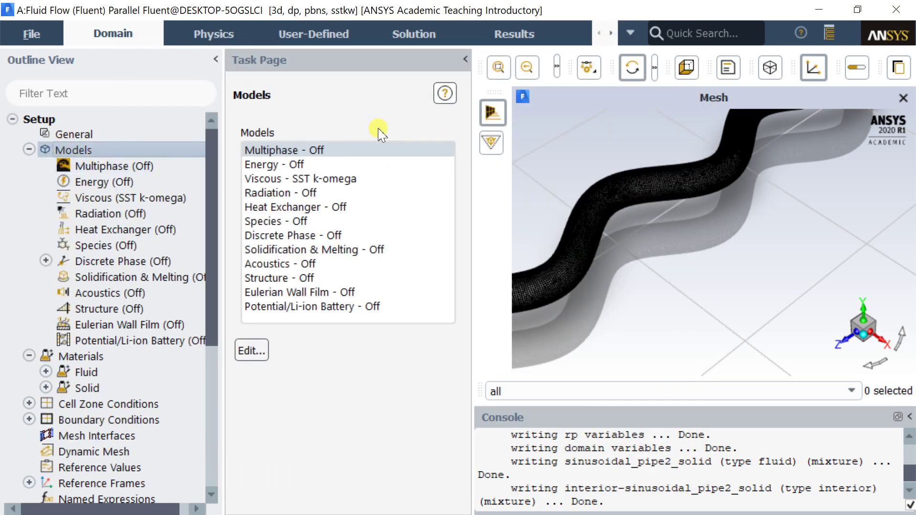
{"action": "left_click", "coordinate": [339, 180]}
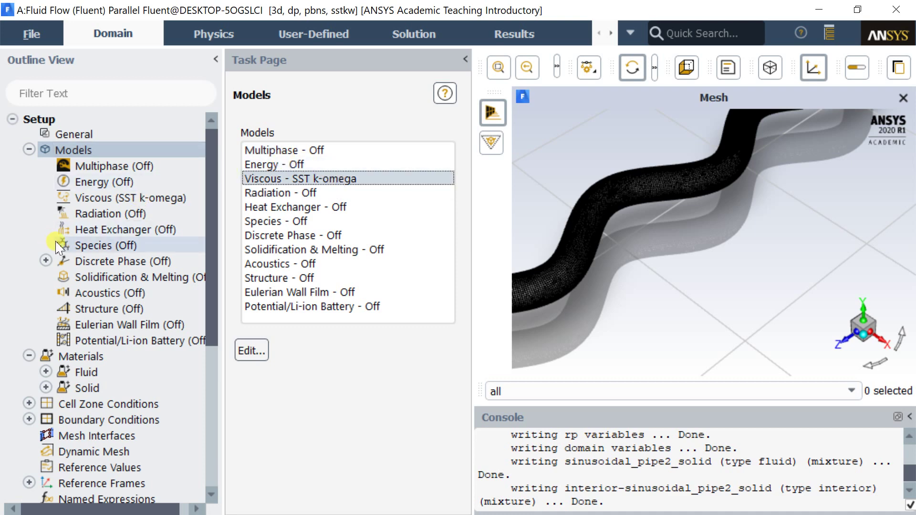
Assign water-liquid as the material of the fluid cell zone sinusoidal_pipe2_solid.
{"action": "scroll", "coordinate": [53, 246], "scroll_direction": "down", "scroll_amount": 2}
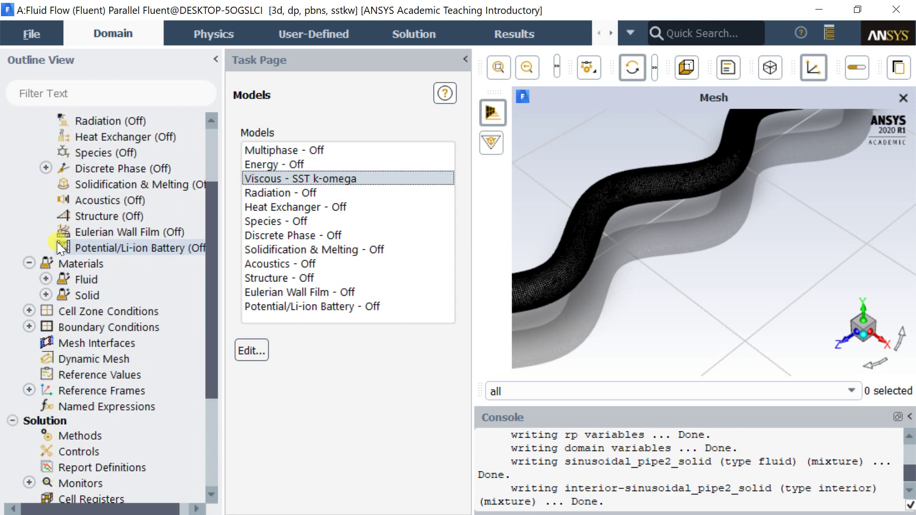
{"action": "double_click", "coordinate": [95, 311]}
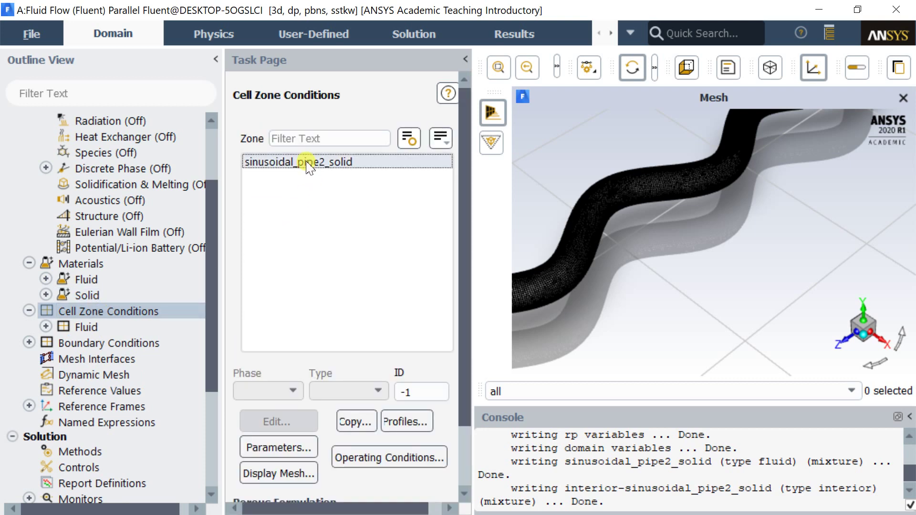
{"action": "double_click", "coordinate": [307, 164]}
{"action": "left_click", "coordinate": [365, 295]}
{"action": "left_click", "coordinate": [337, 315]}
{"action": "left_click_drag", "start_coordinate": [335, 233], "coordinate": [308, 49]}
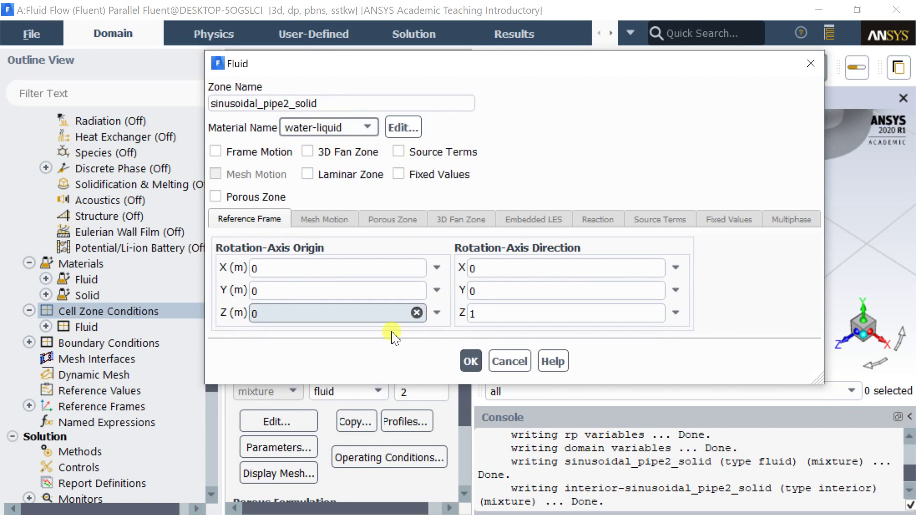
{"action": "left_click", "coordinate": [470, 364]}
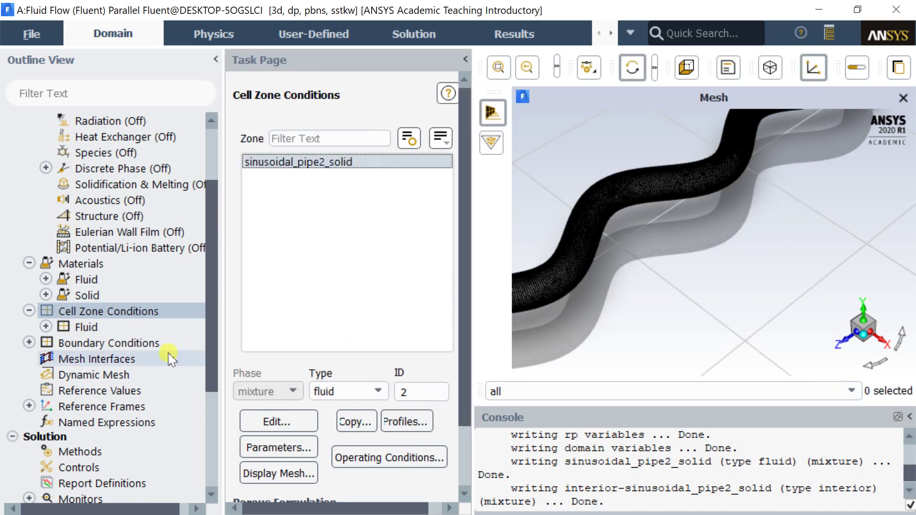
Set the velocity magnitude of the inlet boundary condition to 1 m/s, normal to the boundary.
{"action": "left_click", "coordinate": [95, 330]}
{"action": "double_click", "coordinate": [101, 342]}
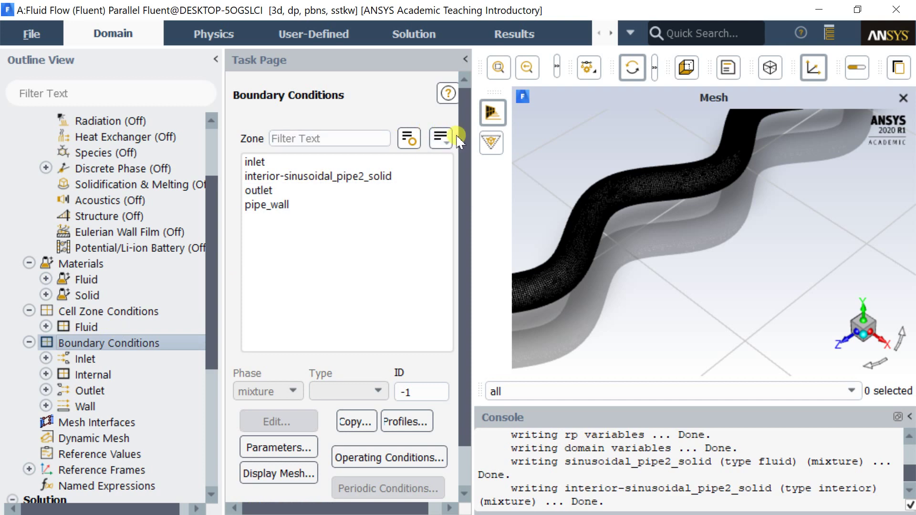
{"action": "scroll", "coordinate": [420, 124], "scroll_direction": "down", "scroll_amount": 1}
{"action": "left_click", "coordinate": [258, 119]}
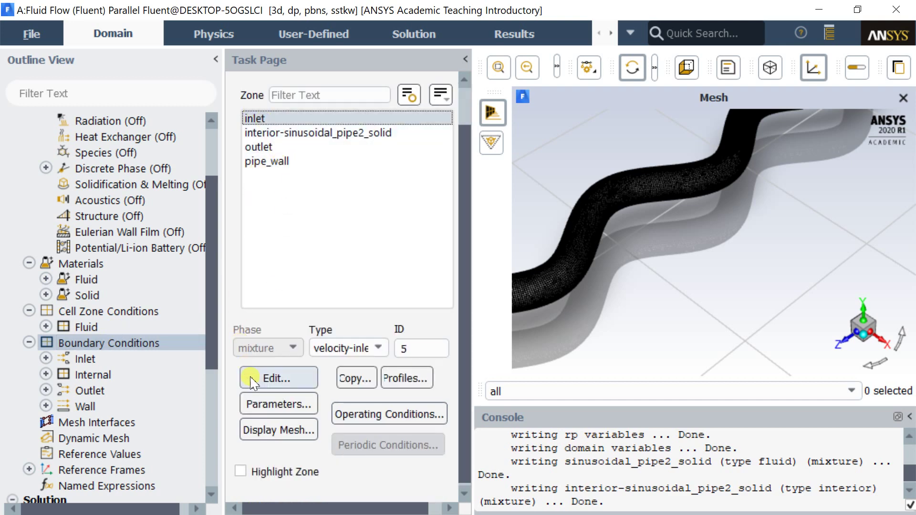
{"action": "left_click", "coordinate": [257, 380]}
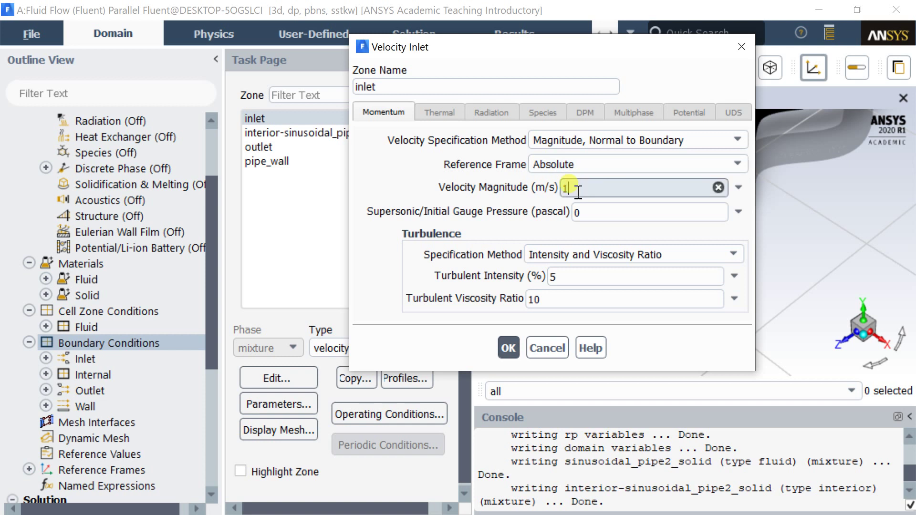
{"action": "left_click", "coordinate": [501, 348]}
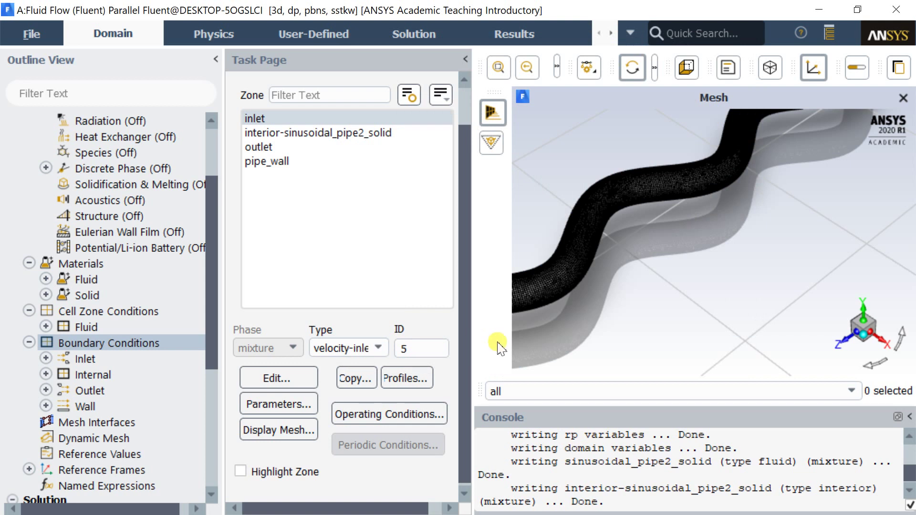
Accept the pressure-outlet condition on the outlet boundary with a gauge pressure of 0 Pa.
{"action": "left_click", "coordinate": [286, 147]}
{"action": "left_click", "coordinate": [273, 373]}
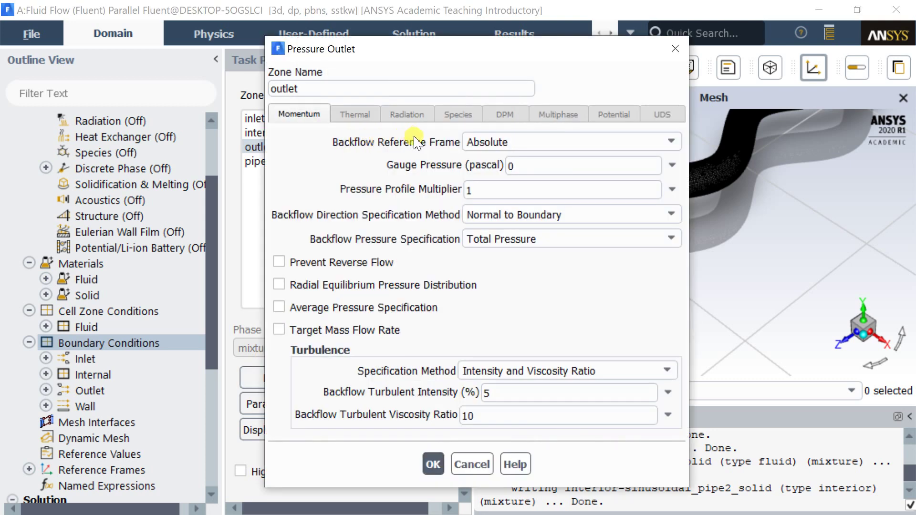
{"action": "left_click", "coordinate": [433, 464]}
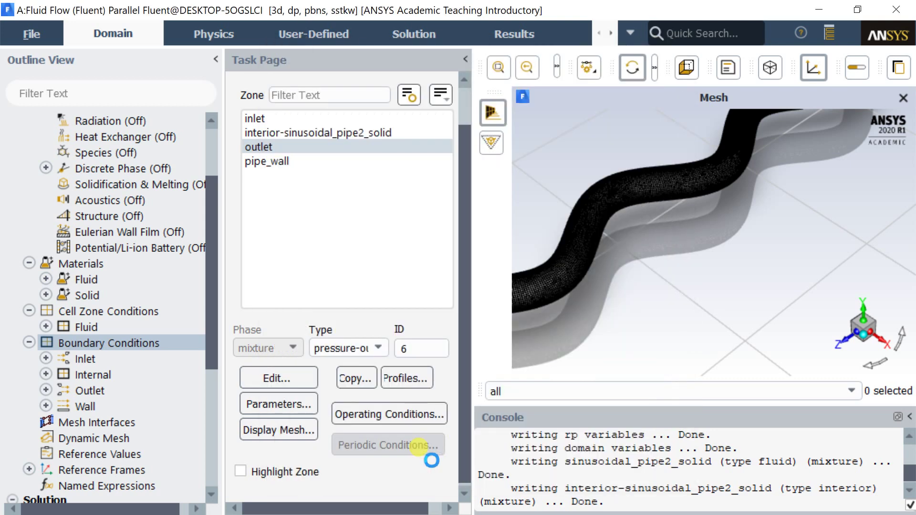
Check the boundary type assigned to pipe_wall and collapse the Boundary Conditions branch.
{"action": "left_click", "coordinate": [296, 163]}
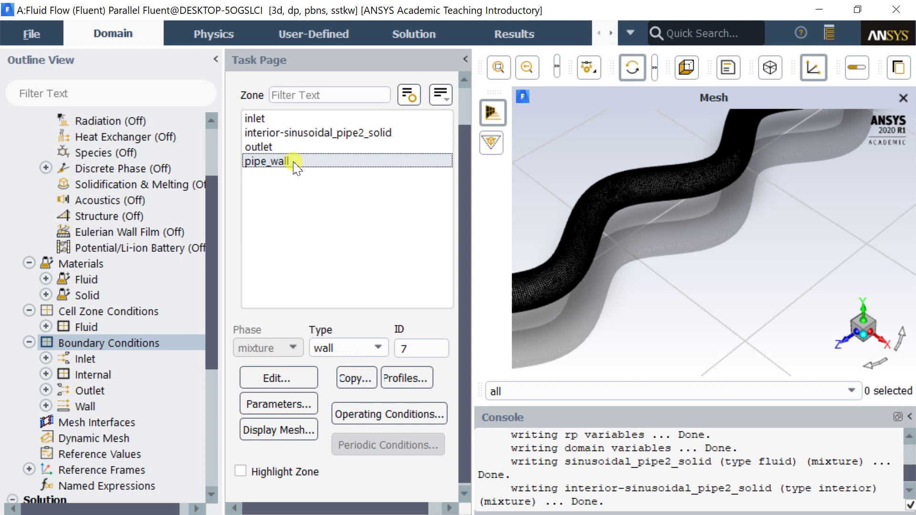
{"action": "scroll", "coordinate": [153, 295], "scroll_direction": "down", "scroll_amount": 3}
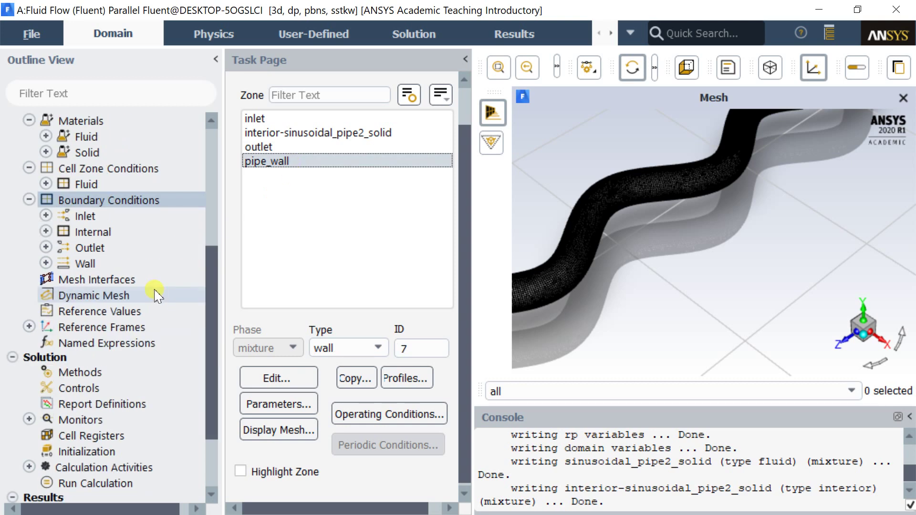
{"action": "left_click", "coordinate": [29, 200]}
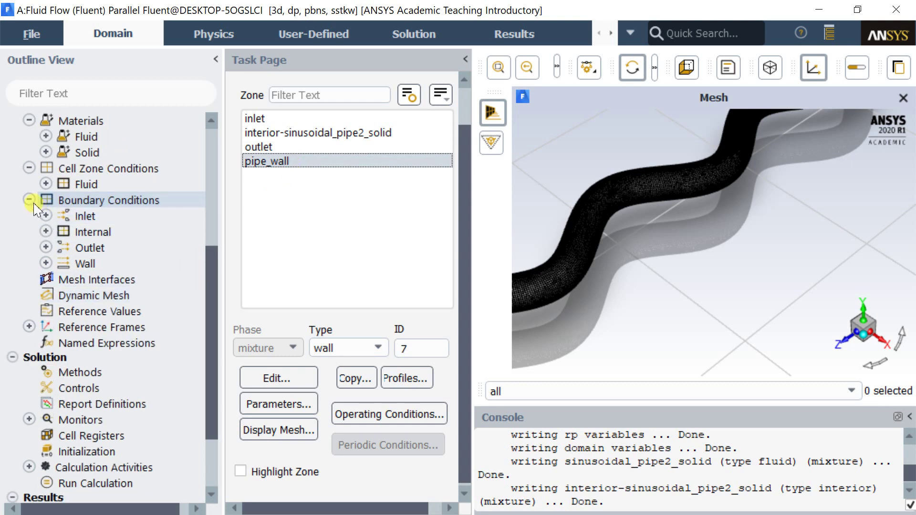
Collapse the Cell Zone Conditions and Materials branches and keep Second Order pressure and Second Order Upwind momentum in the solution methods.
{"action": "left_click", "coordinate": [29, 168]}
{"action": "left_click", "coordinate": [29, 121]}
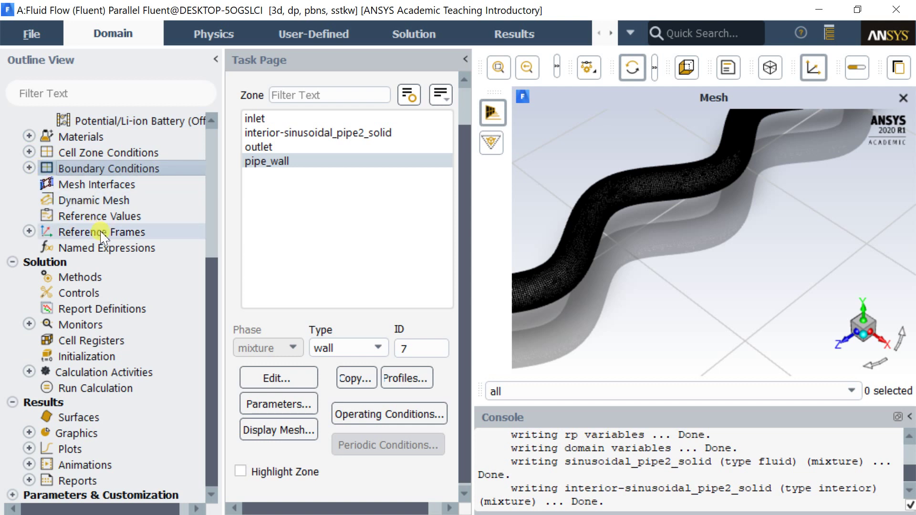
{"action": "left_click", "coordinate": [106, 278]}
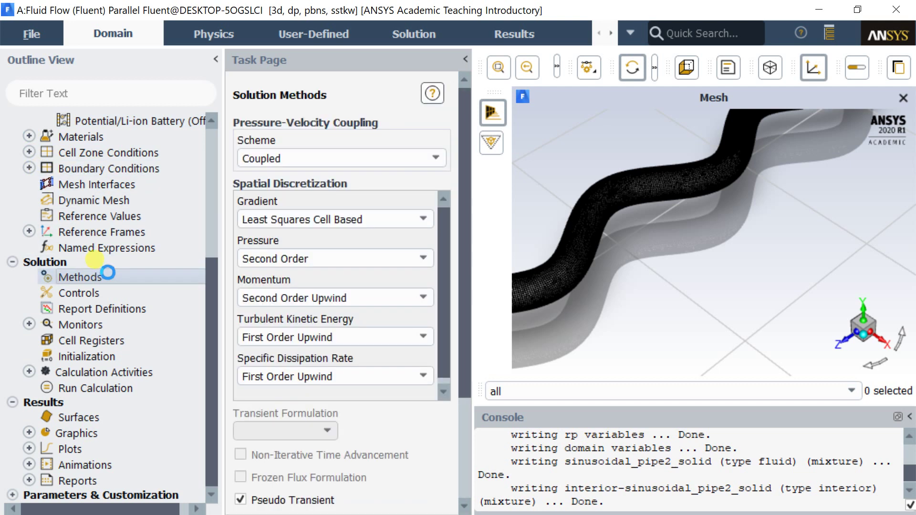
{"action": "scroll", "coordinate": [353, 229], "scroll_direction": "down", "scroll_amount": 1}
{"action": "left_click", "coordinate": [361, 251]}
{"action": "left_click", "coordinate": [362, 253]}
{"action": "left_click", "coordinate": [353, 292]}
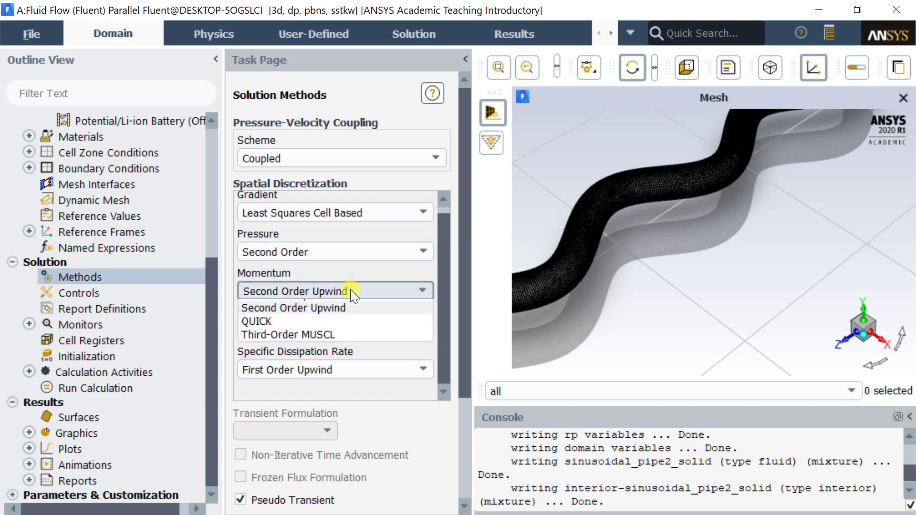
{"action": "left_click", "coordinate": [353, 292]}
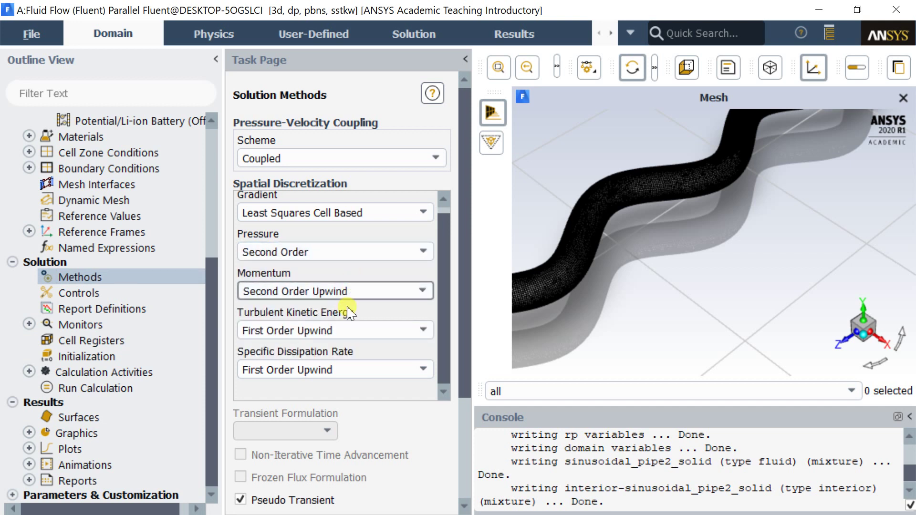
Set the spatial discretization of turbulent kinetic energy and specific dissipation rate to Second Order Upwind.
{"action": "left_click", "coordinate": [349, 328]}
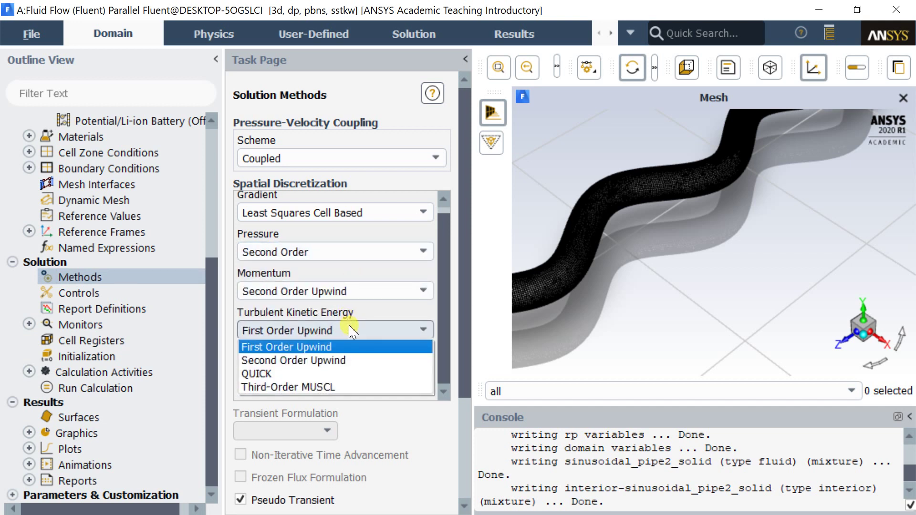
{"action": "left_click", "coordinate": [344, 367]}
{"action": "left_click", "coordinate": [340, 370]}
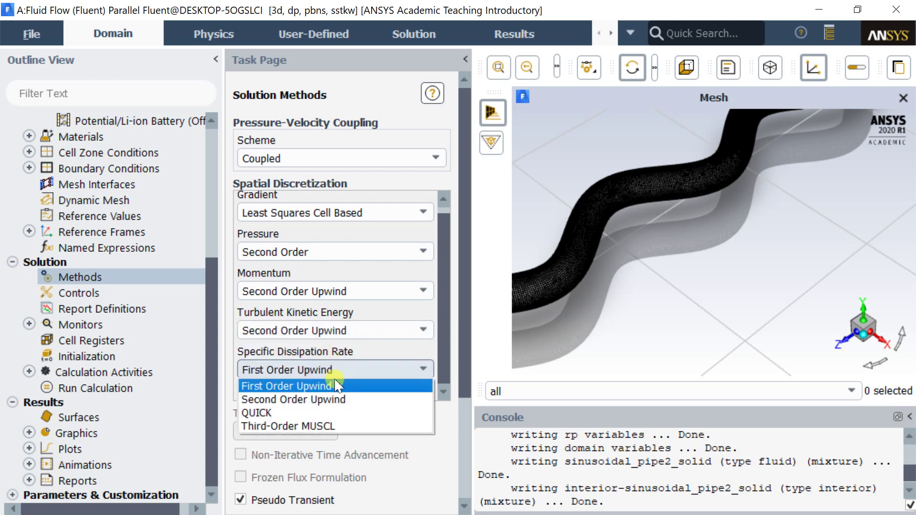
{"action": "left_click", "coordinate": [337, 399]}
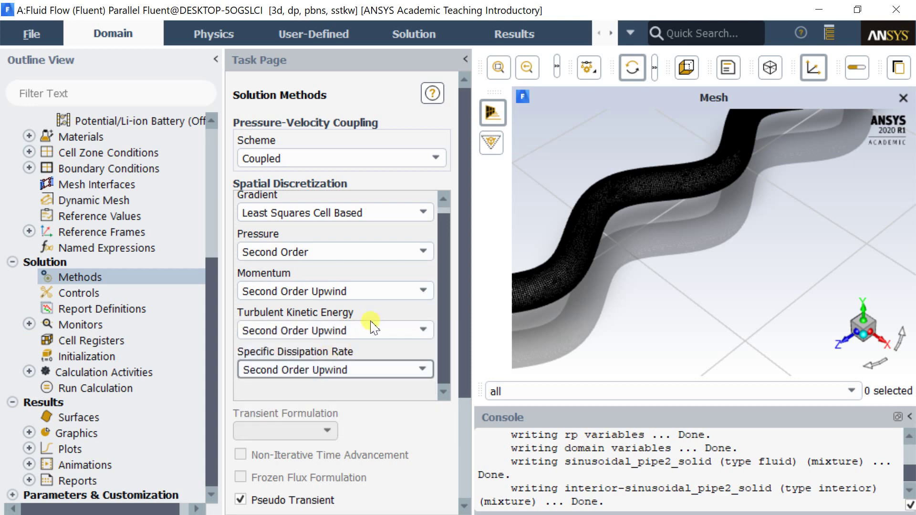
{"action": "scroll", "coordinate": [368, 311], "scroll_direction": "down", "scroll_amount": 3}
{"action": "scroll", "coordinate": [372, 301], "scroll_direction": "down", "scroll_amount": 1}
Open the residual monitor settings and set the absolute convergence criterion for omega to 1e-6.
{"action": "double_click", "coordinate": [114, 325]}
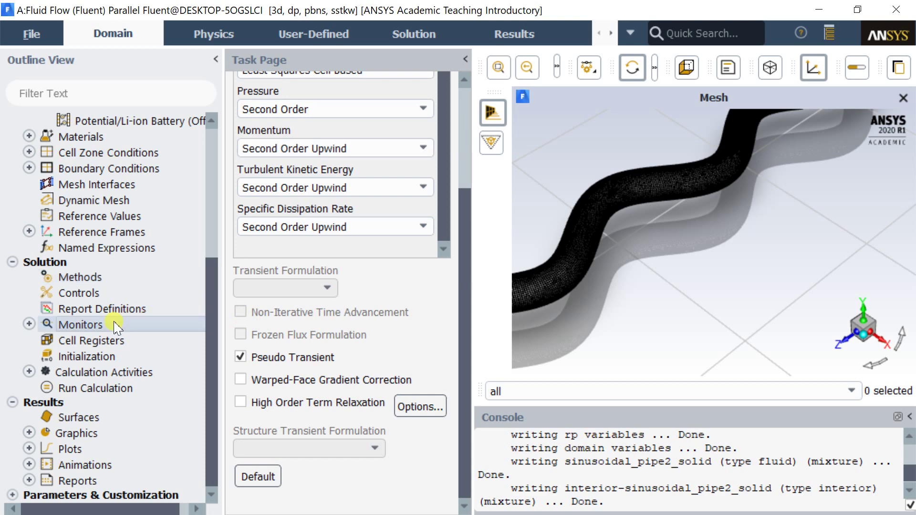
{"action": "left_click", "coordinate": [114, 341]}
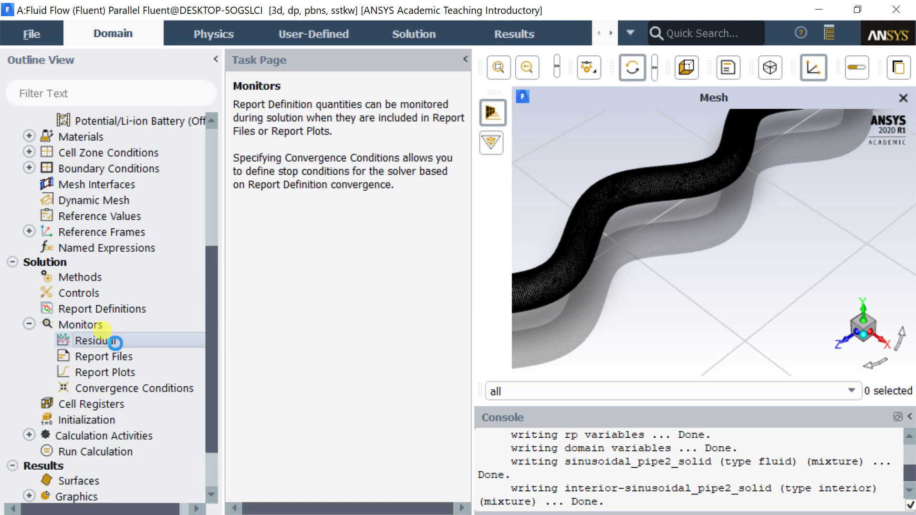
{"action": "double_click", "coordinate": [114, 341]}
{"action": "left_click_drag", "start_coordinate": [396, 224], "coordinate": [330, 92]}
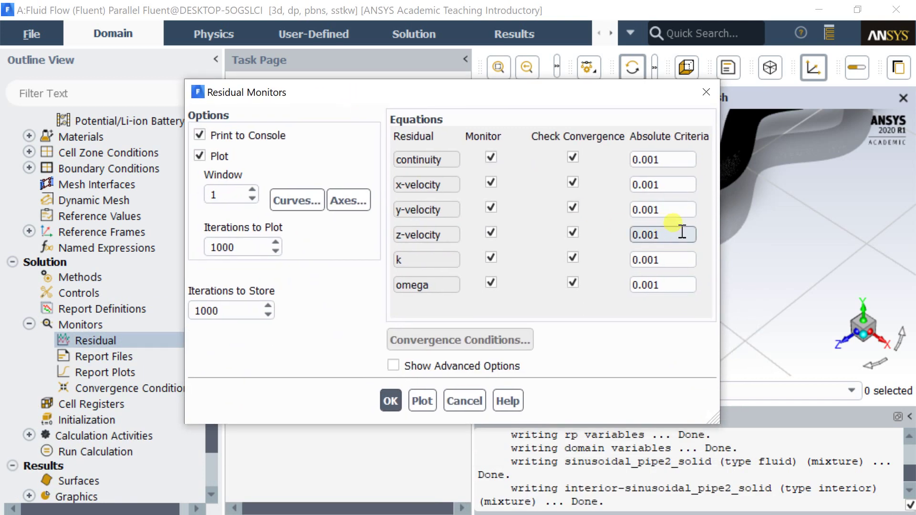
{"action": "left_click_drag", "start_coordinate": [666, 285], "coordinate": [542, 282]}
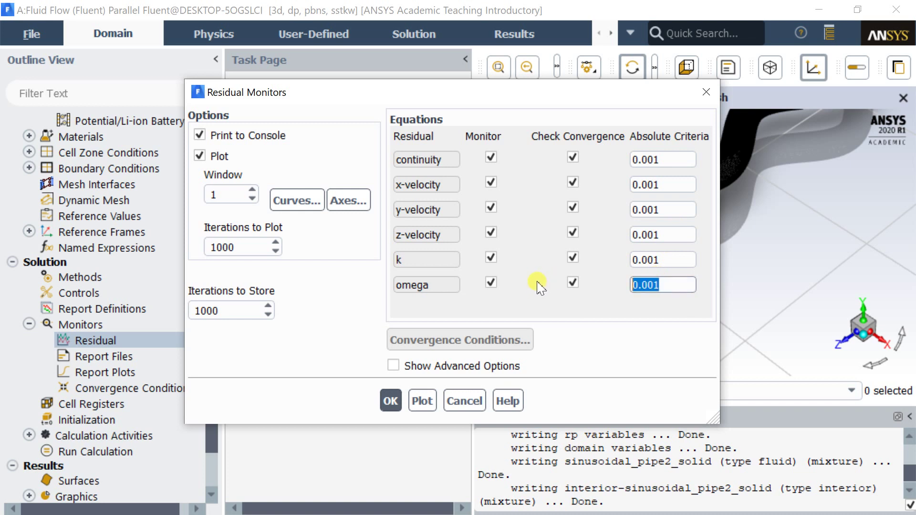
{"action": "type", "text": "1e"}
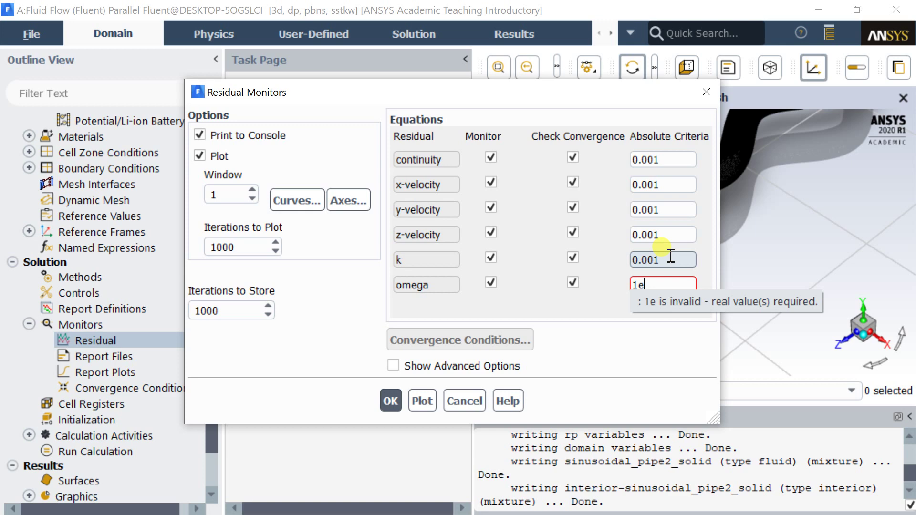
{"action": "type", "text": "-"}
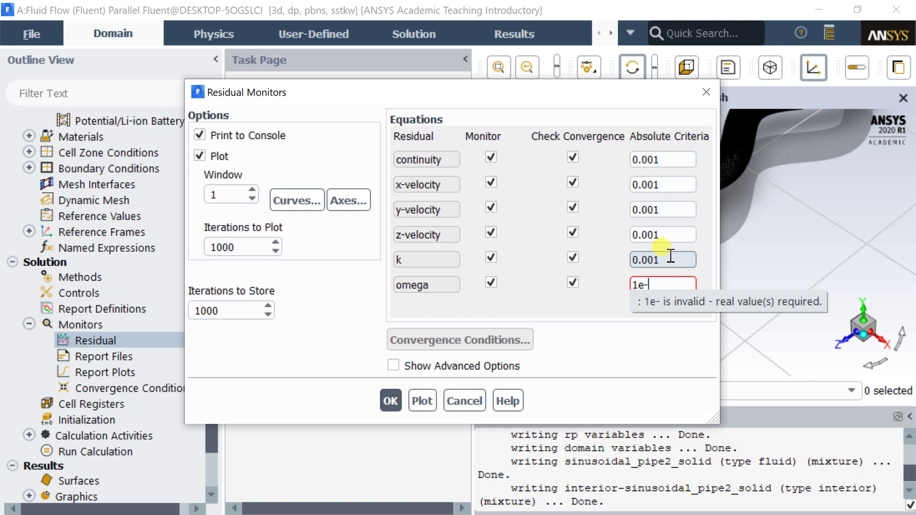
{"action": "type", "text": "6"}
Copy the omega criterion of 1e-06 to the absolute criteria of k and z-velocity.
{"action": "left_click_drag", "start_coordinate": [688, 285], "coordinate": [607, 286]}
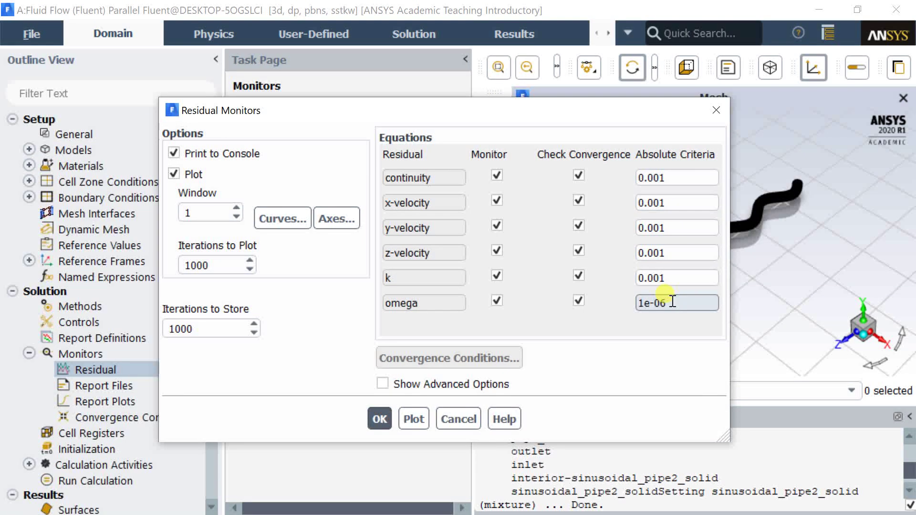
{"action": "left_click_drag", "start_coordinate": [688, 302], "coordinate": [627, 297]}
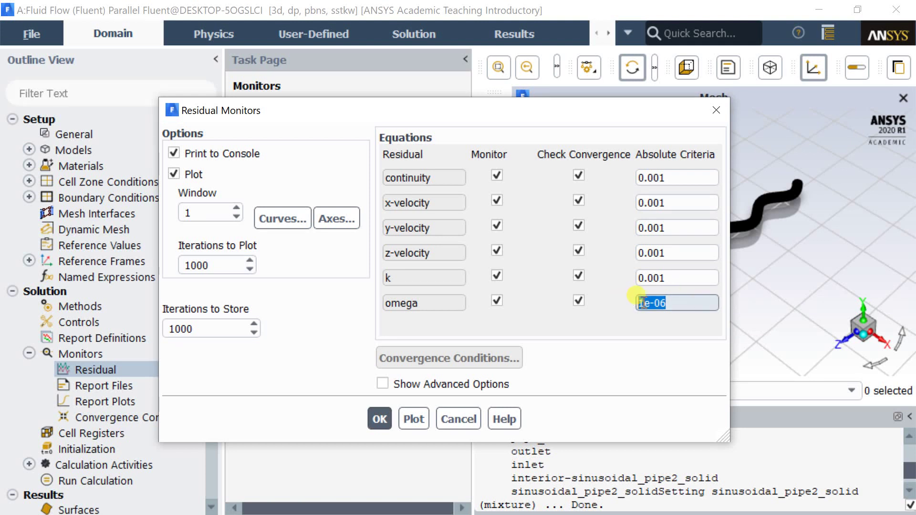
{"action": "right_click", "coordinate": [641, 303]}
{"action": "left_click", "coordinate": [659, 377]}
{"action": "left_click_drag", "start_coordinate": [693, 279], "coordinate": [625, 277]}
{"action": "right_click", "coordinate": [652, 279]}
{"action": "left_click", "coordinate": [679, 377]}
{"action": "left_click_drag", "start_coordinate": [695, 251], "coordinate": [591, 251]}
{"action": "key", "text": "ctrl+v"}
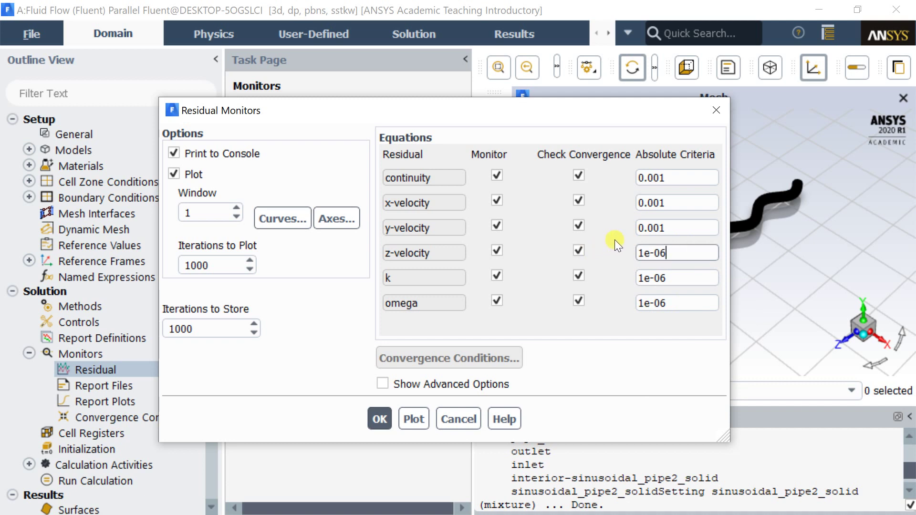
Set the absolute criteria of y-velocity, x-velocity and continuity to 1e-06 as well and accept the residual settings.
{"action": "left_click_drag", "start_coordinate": [675, 229], "coordinate": [603, 205]}
{"action": "key", "text": "ctrl+v"}
{"action": "key", "text": "ctrl+v"}
{"action": "left_click_drag", "start_coordinate": [668, 178], "coordinate": [626, 182]}
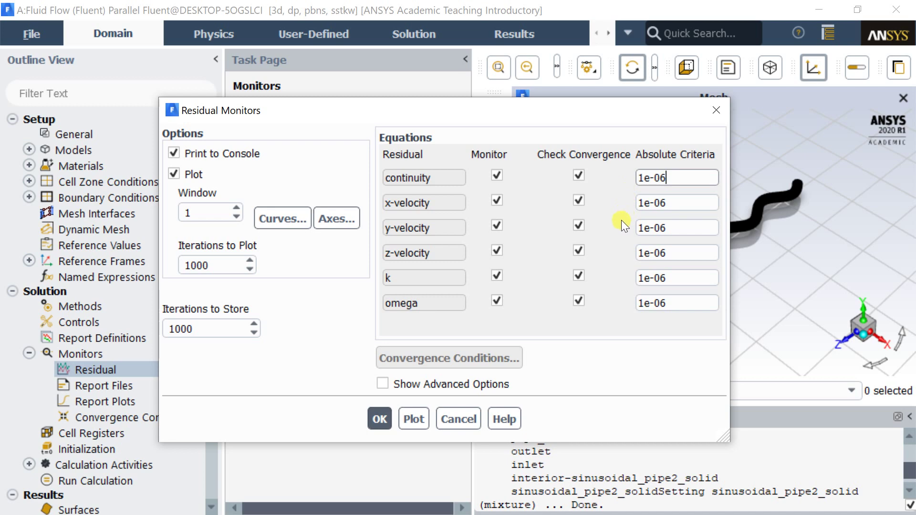
{"action": "left_click", "coordinate": [375, 422]}
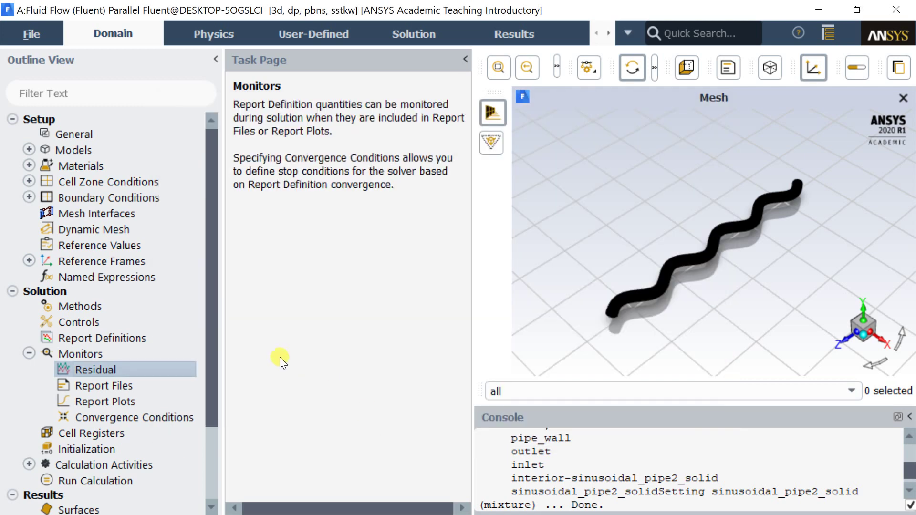
Initialize the solution with the Hybrid Initialization method.
{"action": "scroll", "coordinate": [150, 326], "scroll_direction": "down", "scroll_amount": 2}
{"action": "left_click", "coordinate": [121, 358]}
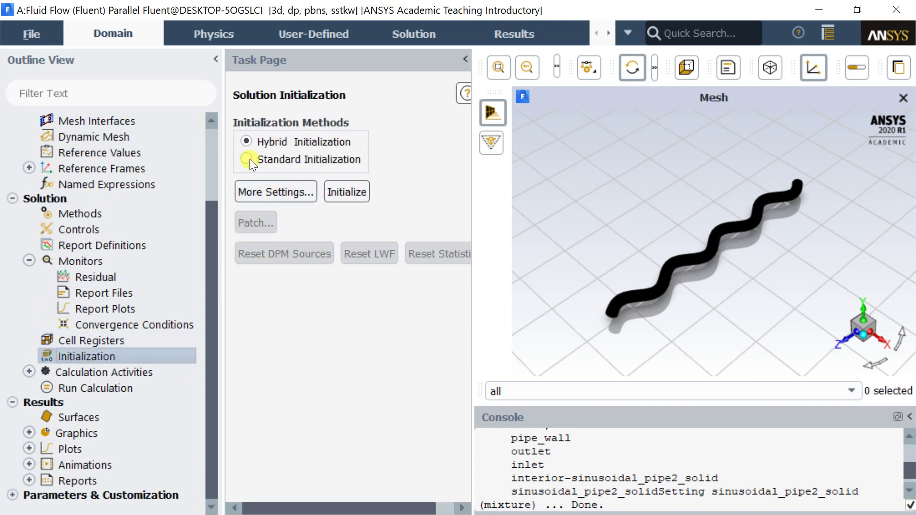
{"action": "left_click", "coordinate": [357, 193]}
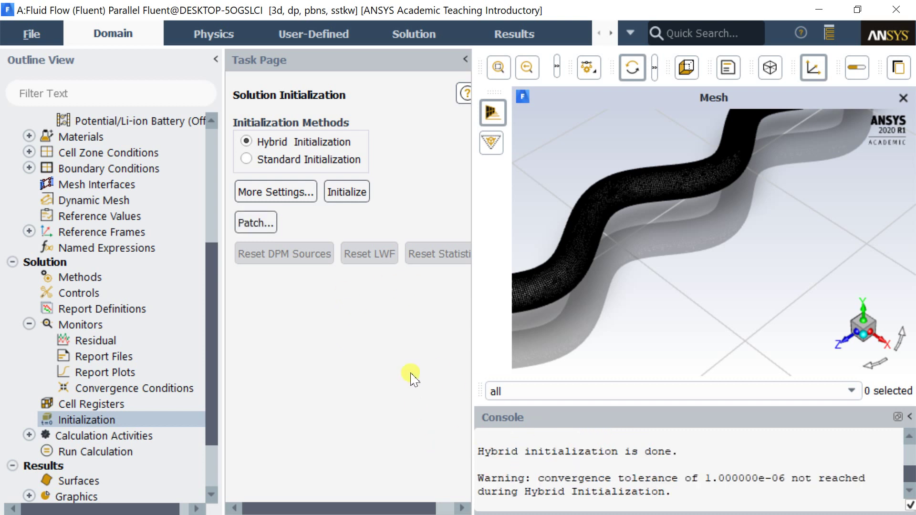
Set the number of iterations to 500, run the calculation and acknowledge its completion.
{"action": "scroll", "coordinate": [143, 377], "scroll_direction": "down", "scroll_amount": 2}
{"action": "left_click", "coordinate": [119, 376]}
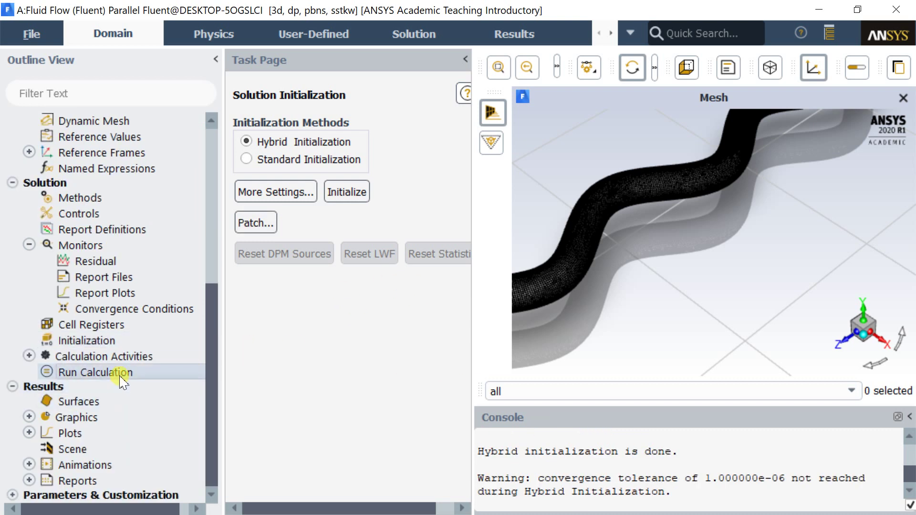
{"action": "double_click", "coordinate": [245, 325]}
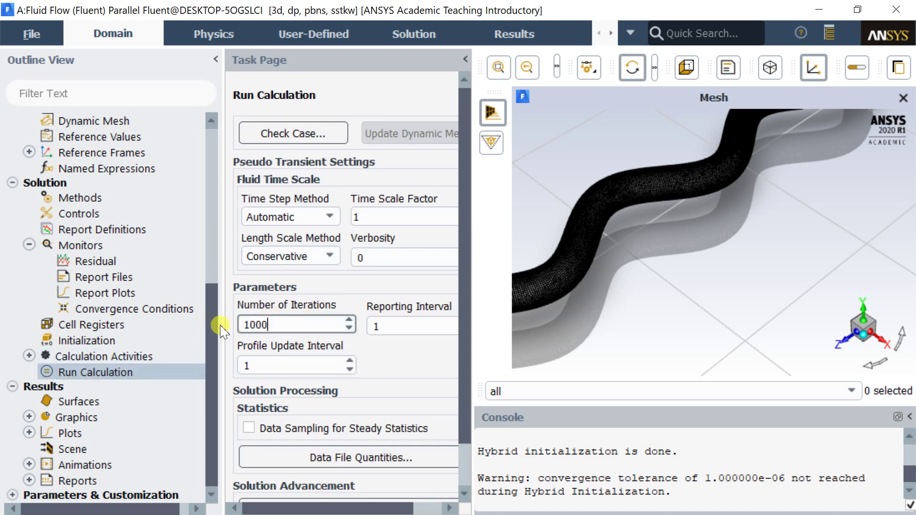
{"action": "scroll", "coordinate": [467, 299], "scroll_direction": "down", "scroll_amount": 2}
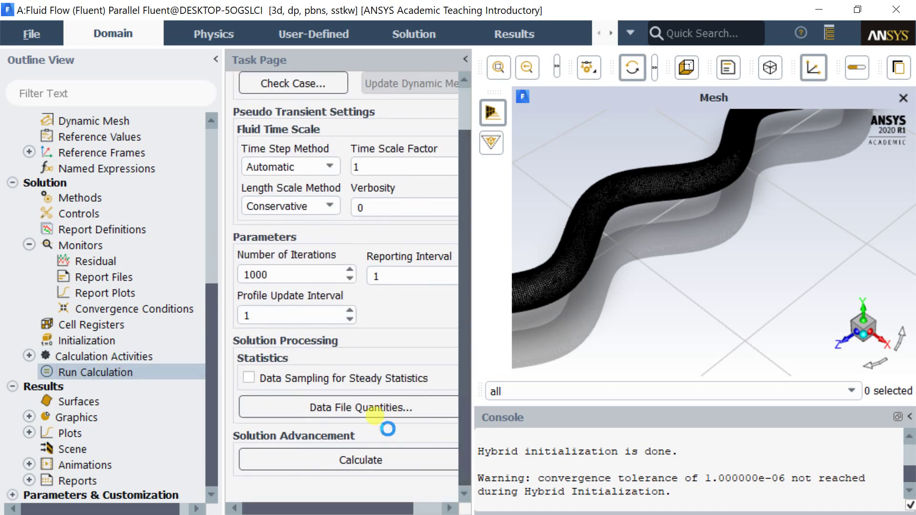
{"action": "left_click_drag", "start_coordinate": [296, 275], "coordinate": [211, 273]}
{"action": "type", "text": "500"}
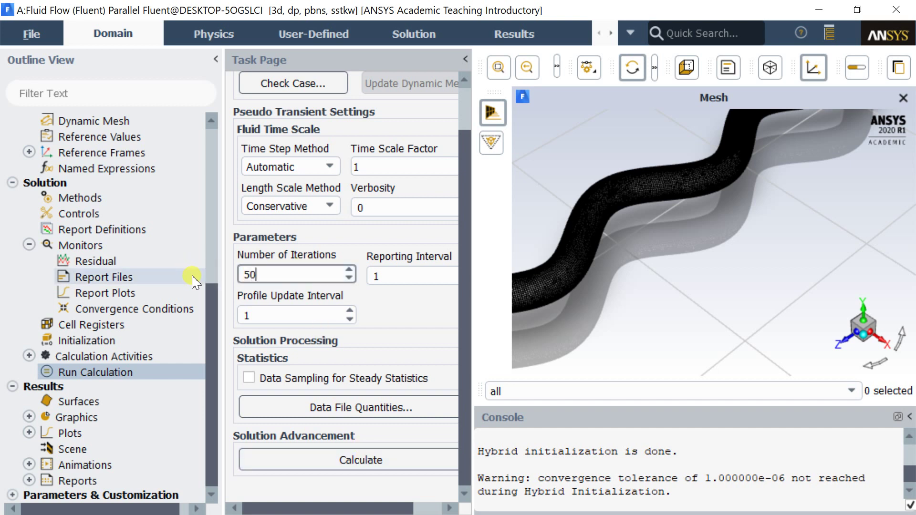
{"action": "left_click", "coordinate": [323, 454]}
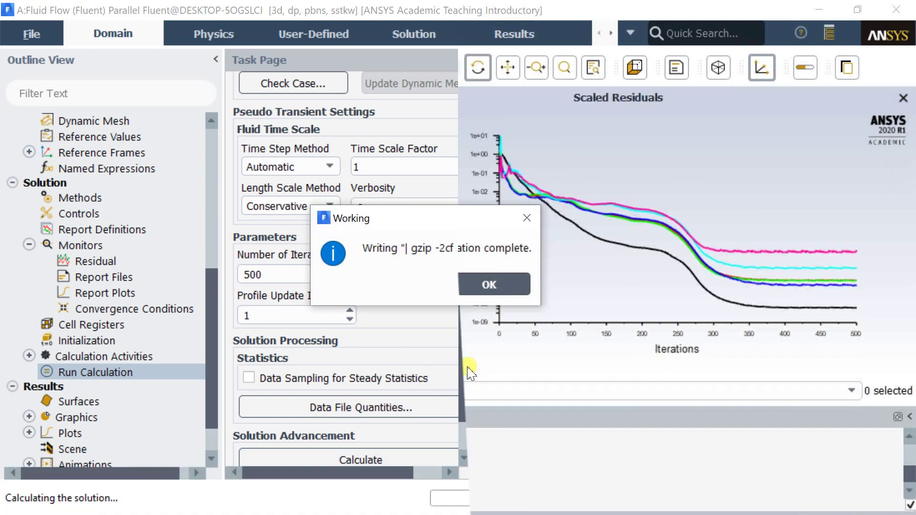
{"action": "left_click", "coordinate": [490, 285]}
Examine the residual values of iteration 500 in the console output.
{"action": "scroll", "coordinate": [427, 454], "scroll_direction": "up", "scroll_amount": 5}
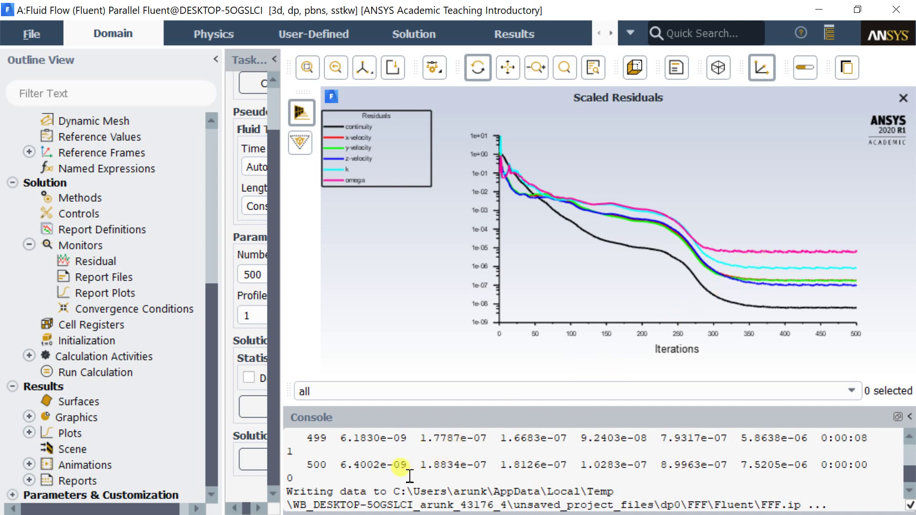
{"action": "left_click_drag", "start_coordinate": [295, 452], "coordinate": [306, 466]}
{"action": "left_click", "coordinate": [530, 464], "text": "shift"}
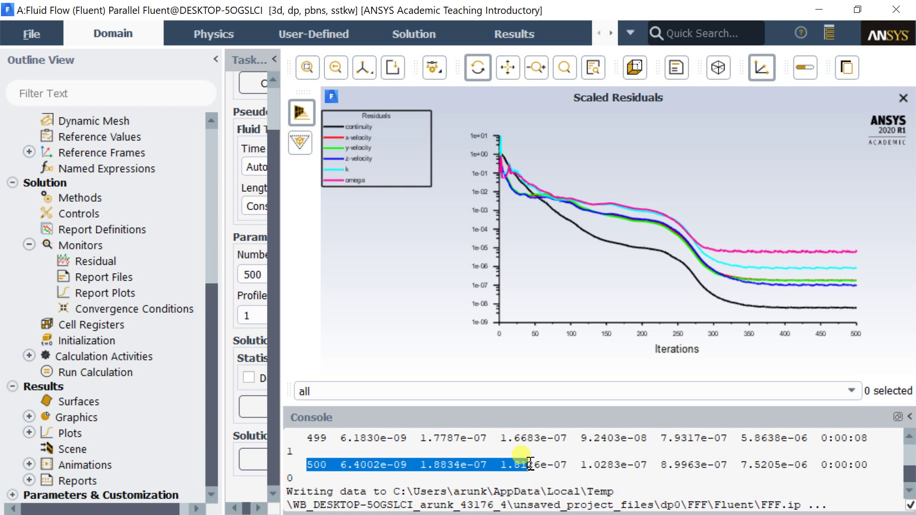
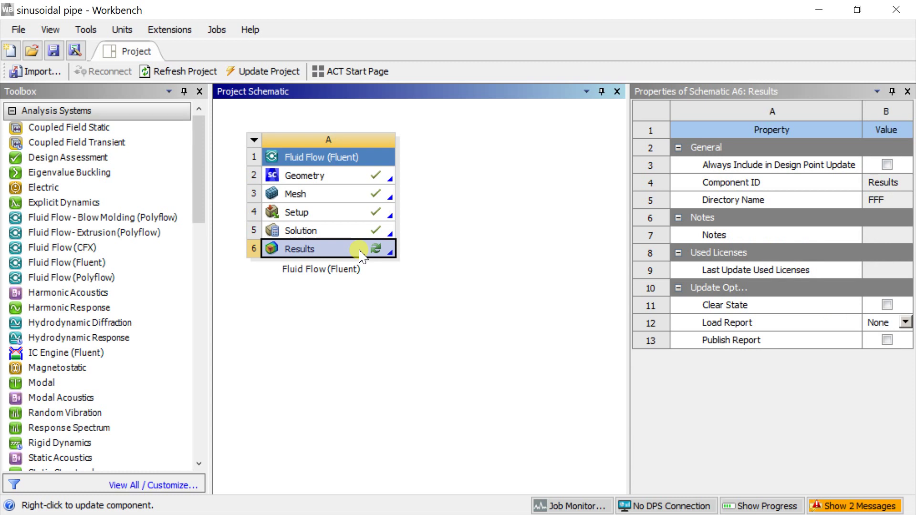
Open the Results cell in CFD-Post and create a 3D velocity streamline starting from inlet with 25 equally spaced points.
{"action": "right_click", "coordinate": [360, 253]}
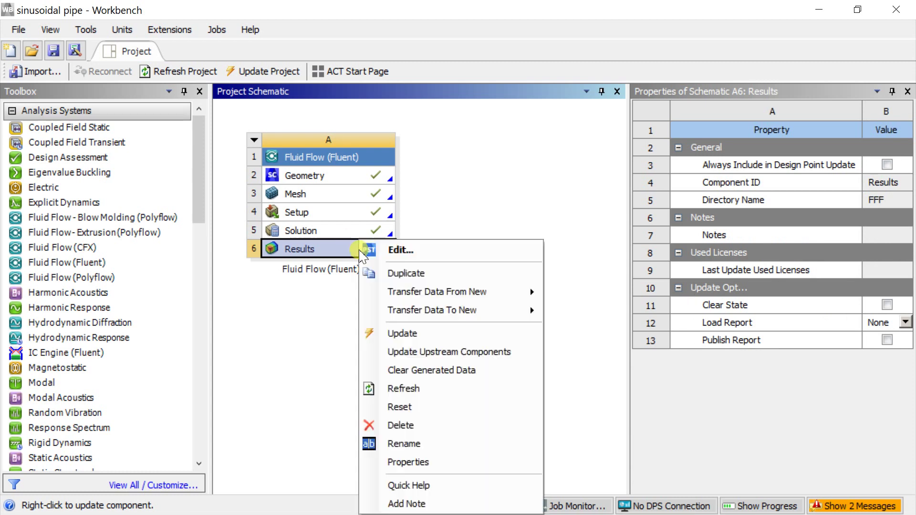
{"action": "left_click", "coordinate": [396, 252]}
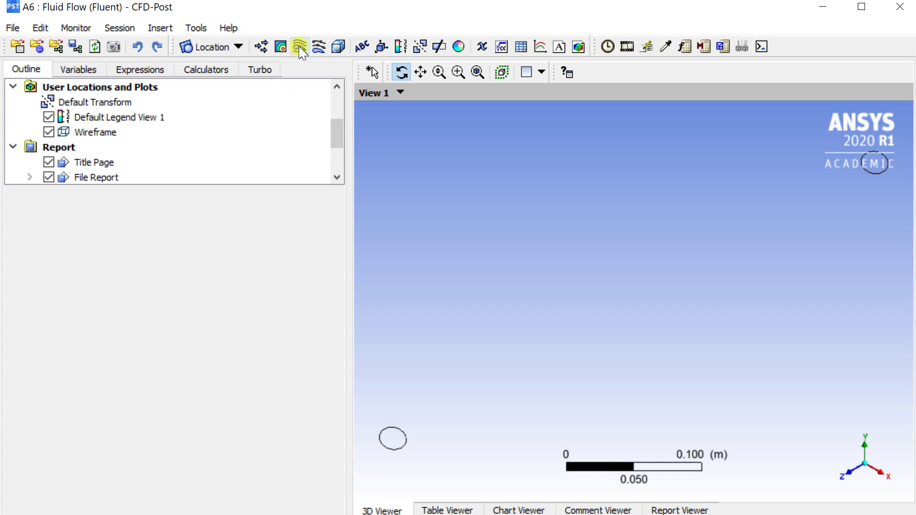
{"action": "left_click", "coordinate": [300, 47]}
{"action": "left_click", "coordinate": [340, 115]}
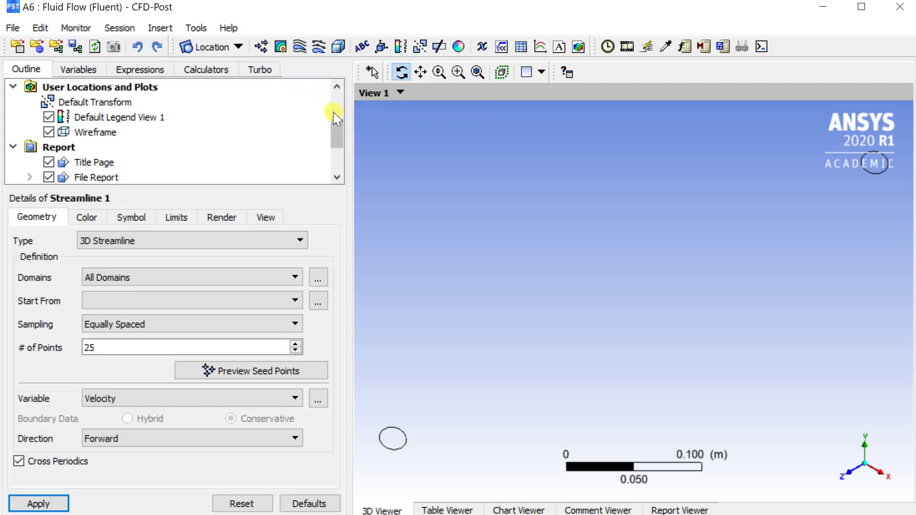
{"action": "left_click", "coordinate": [202, 301]}
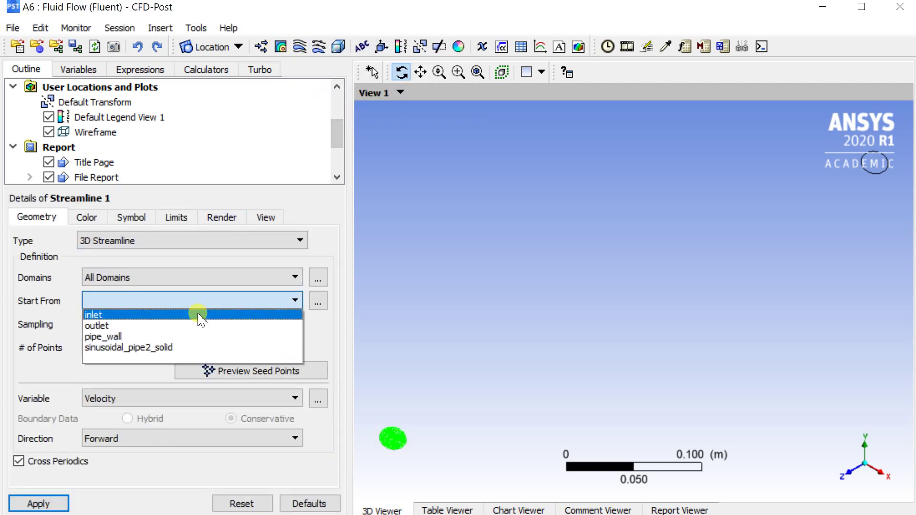
{"action": "left_click", "coordinate": [201, 314]}
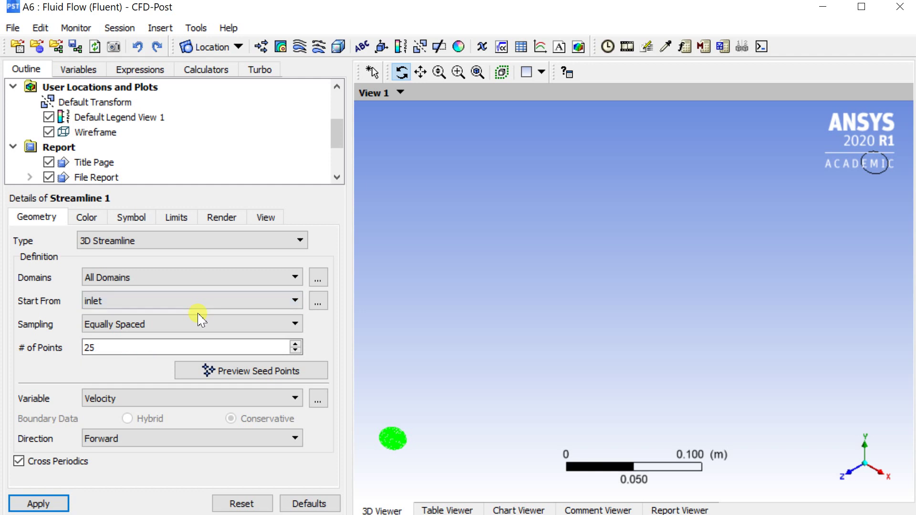
{"action": "left_click", "coordinate": [38, 502]}
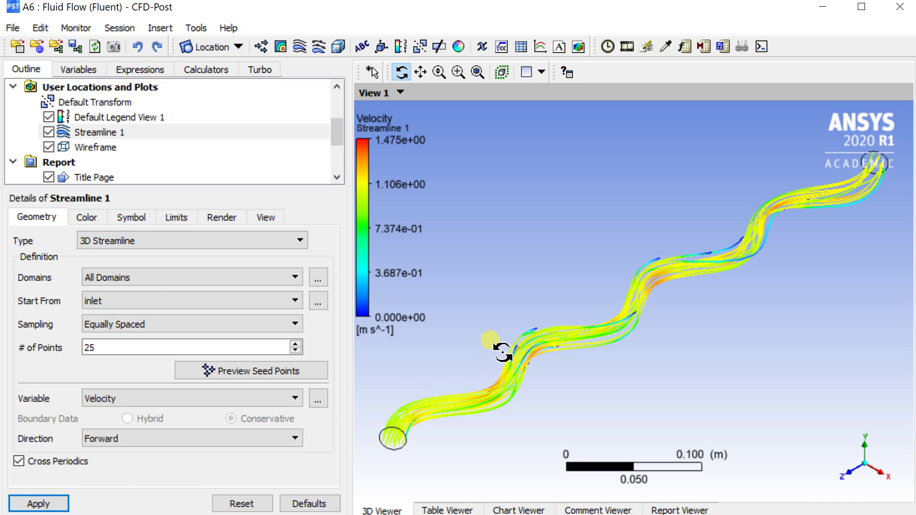
Play a quick animation of Streamline 1, slowed down to 658 frames.
{"action": "left_click_drag", "start_coordinate": [503, 353], "coordinate": [511, 344]}
{"action": "left_click", "coordinate": [627, 46]}
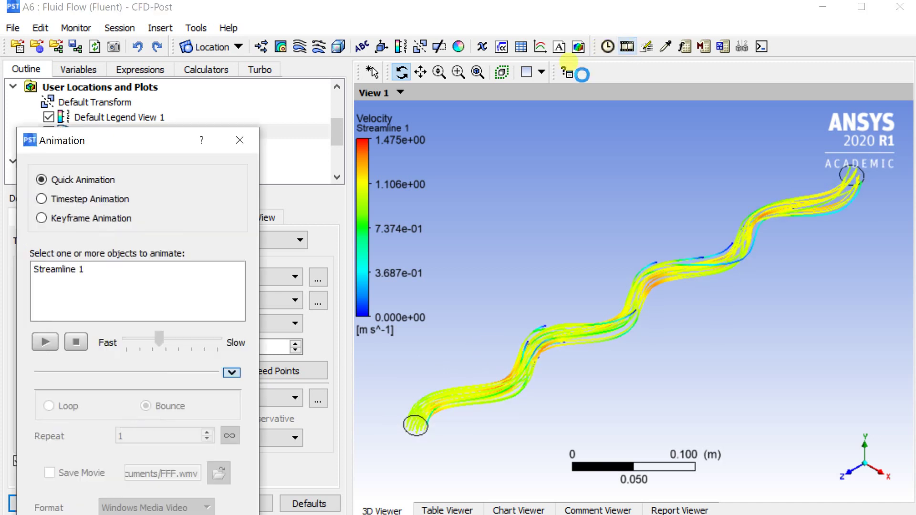
{"action": "left_click", "coordinate": [113, 270]}
{"action": "left_click_drag", "start_coordinate": [163, 338], "coordinate": [200, 342]}
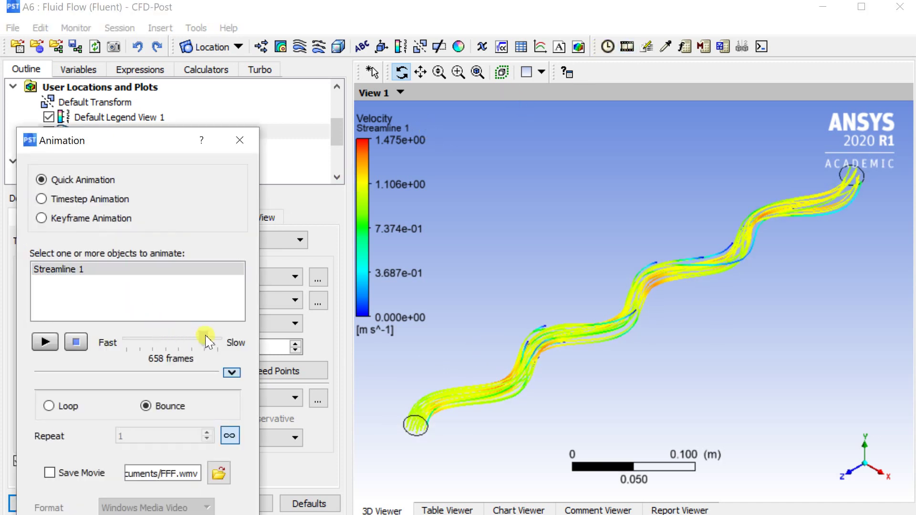
{"action": "left_click", "coordinate": [45, 341]}
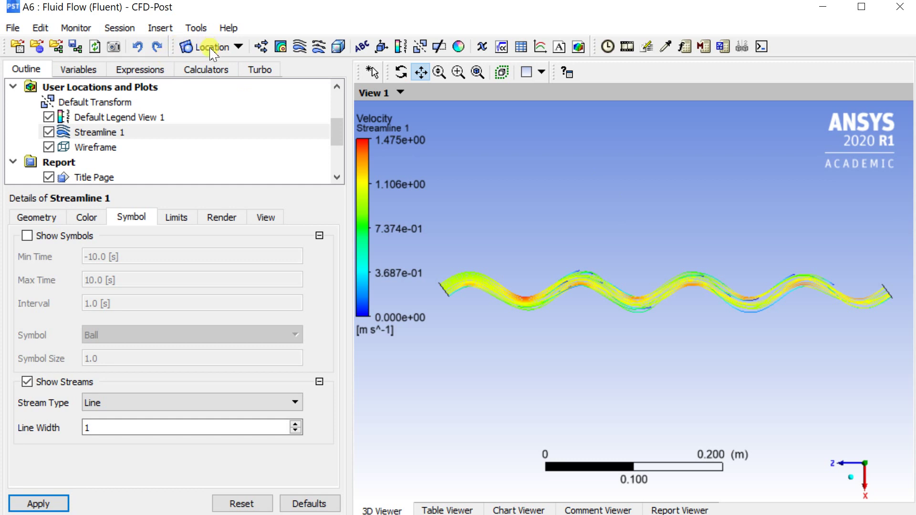
Hide Streamline 1 and create a slice plane using the ZX Plane method at Y = 0.0 m.
{"action": "left_click", "coordinate": [213, 48]}
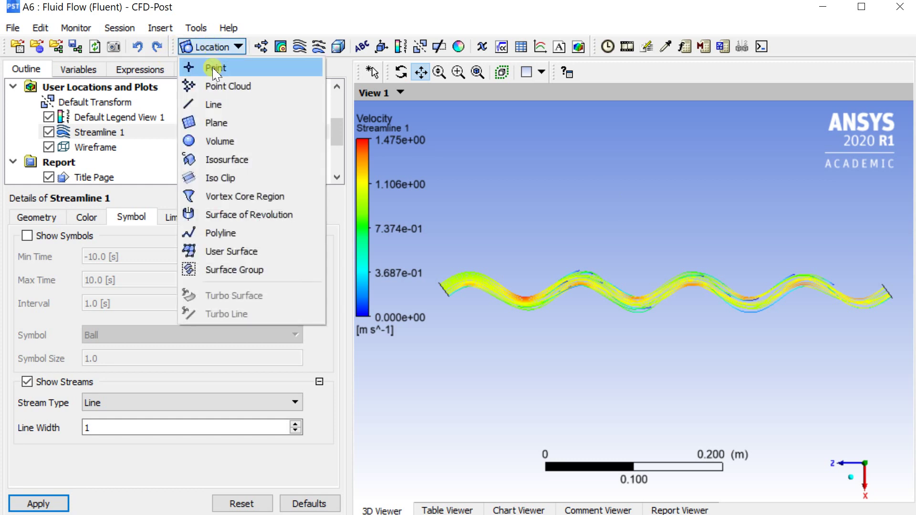
{"action": "left_click", "coordinate": [49, 133]}
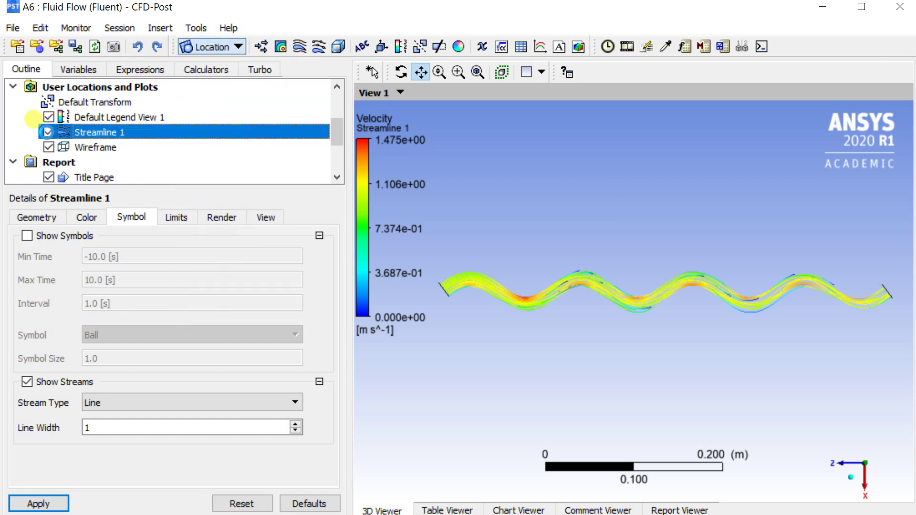
{"action": "left_click", "coordinate": [225, 46]}
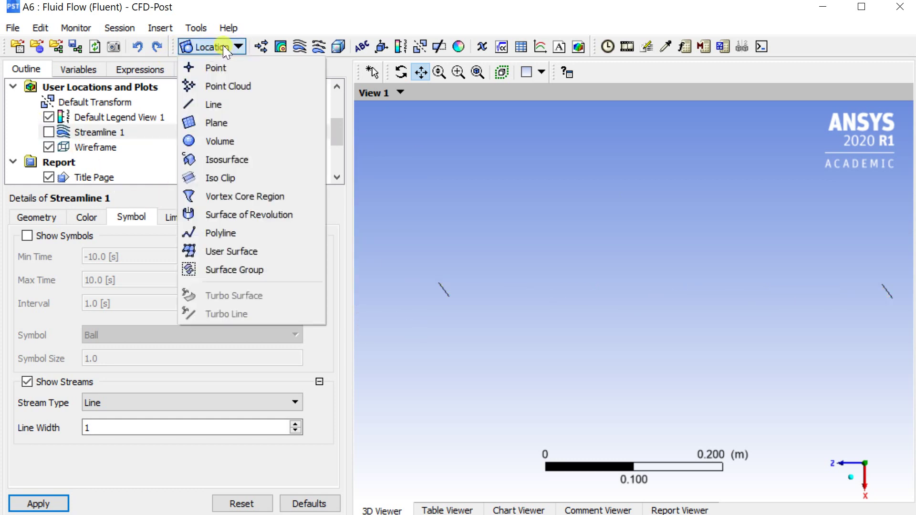
{"action": "left_click", "coordinate": [223, 125]}
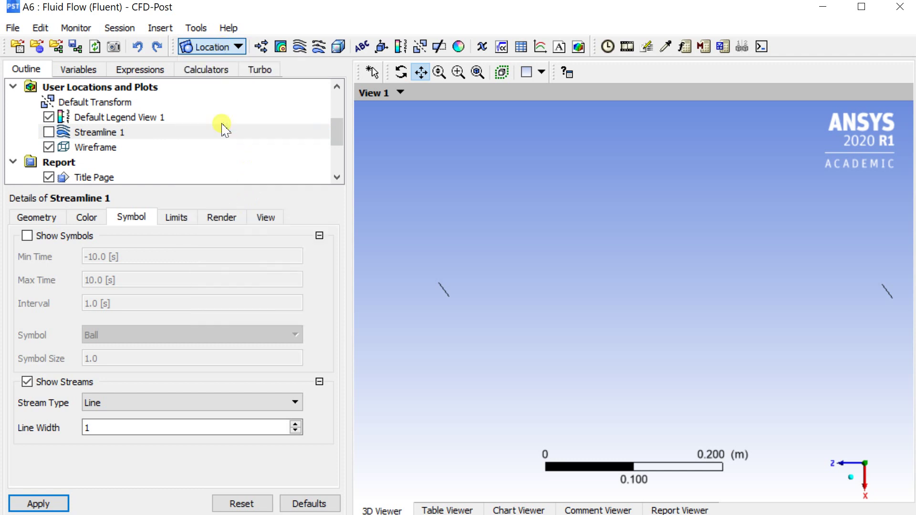
{"action": "left_click", "coordinate": [266, 195]}
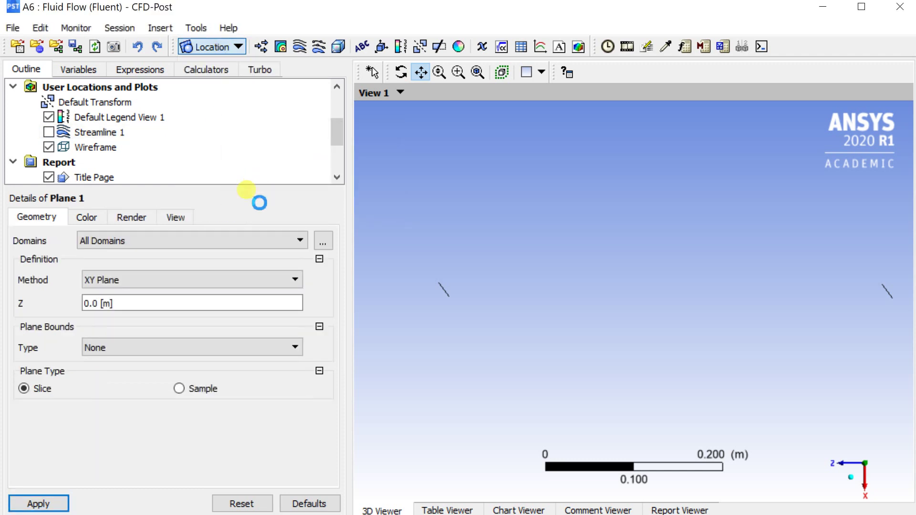
{"action": "left_click", "coordinate": [193, 280]}
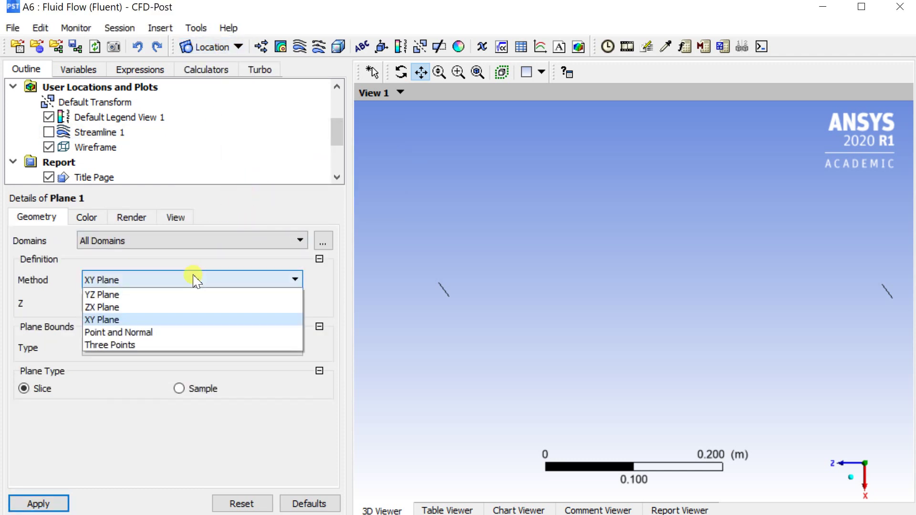
{"action": "left_click", "coordinate": [158, 308]}
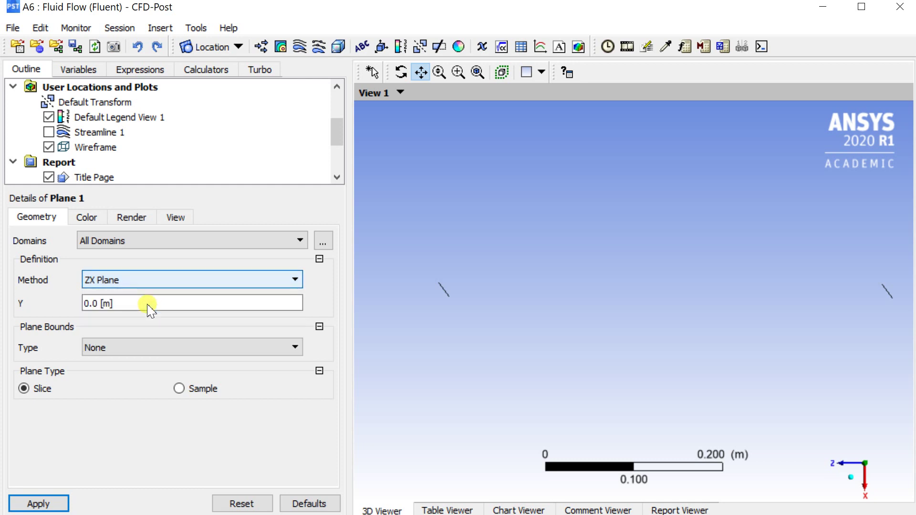
{"action": "left_click", "coordinate": [38, 504]}
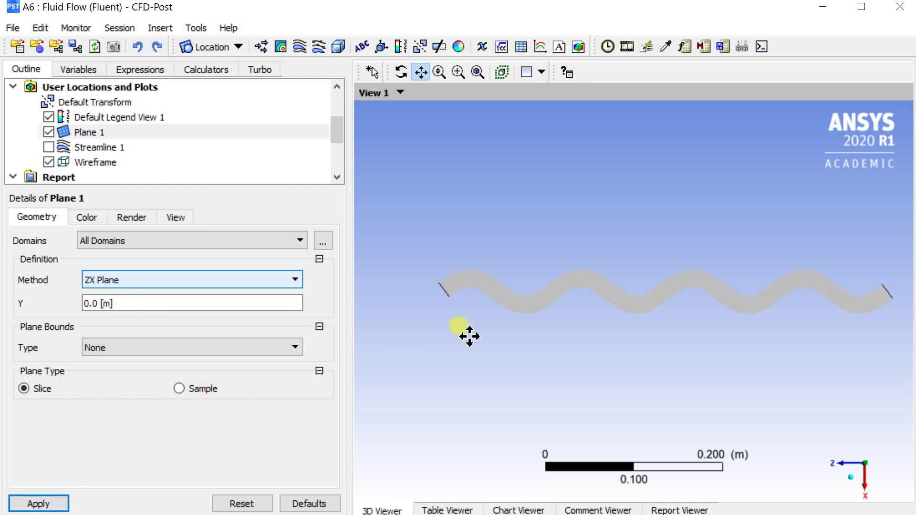
Create a Velocity contour on Plane 1 with the Global range and 100 contours.
{"action": "left_click", "coordinate": [855, 484]}
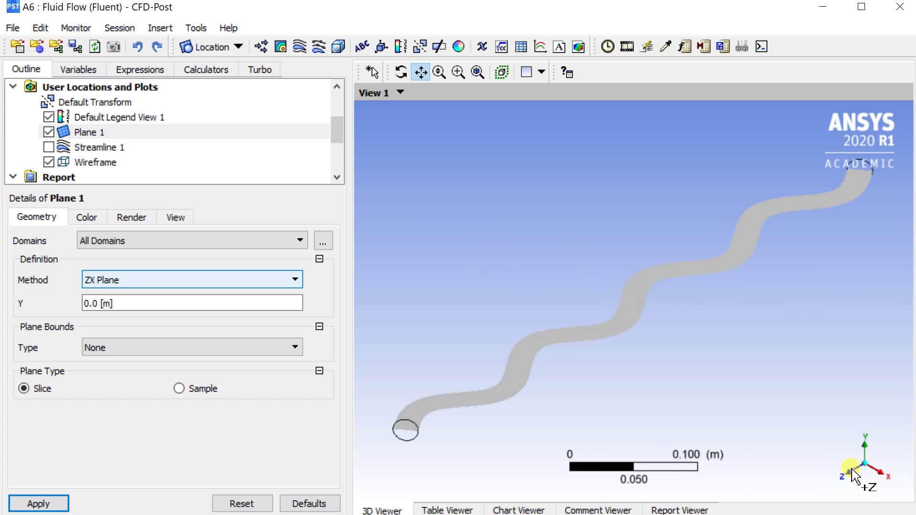
{"action": "left_click", "coordinate": [865, 451]}
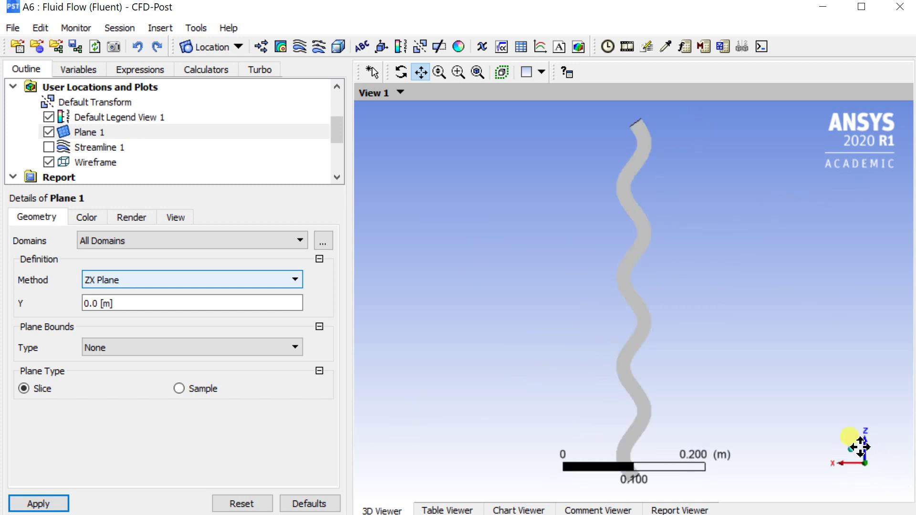
{"action": "key", "text": "ctrl+Left"}
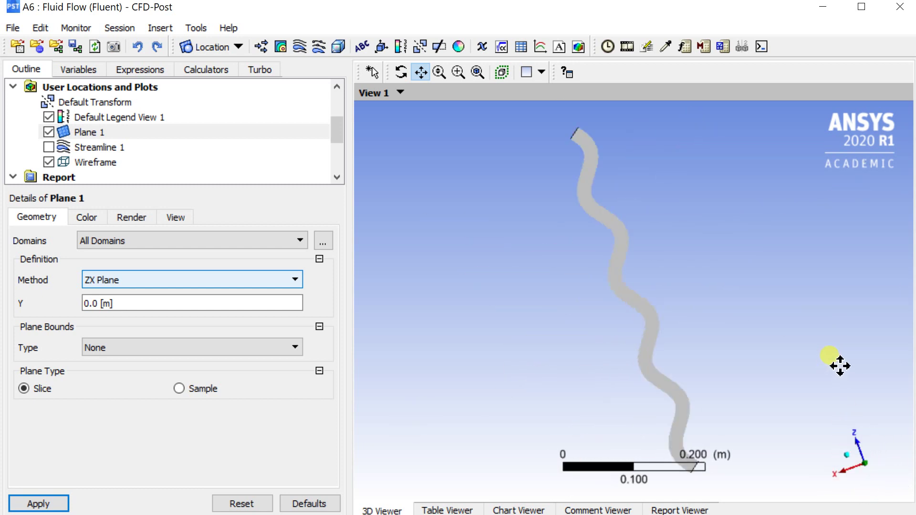
{"action": "scroll", "coordinate": [841, 358], "scroll_direction": "up", "scroll_amount": 3}
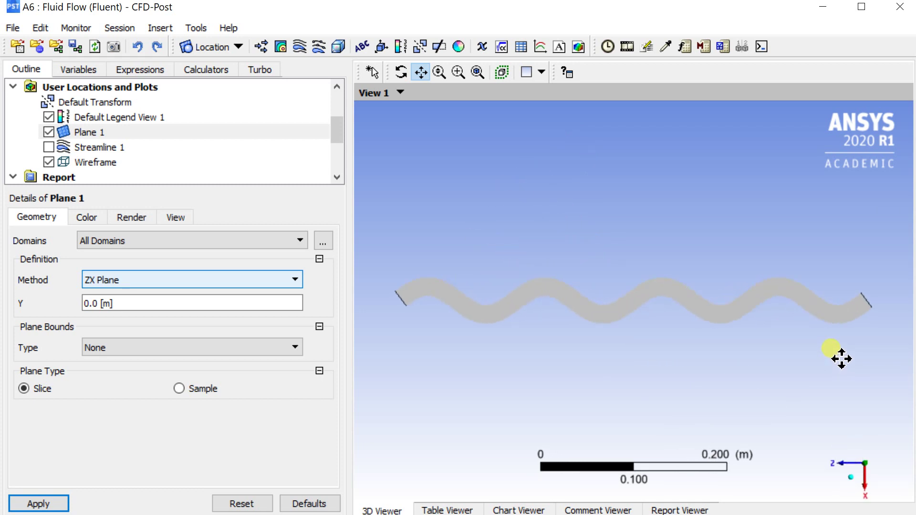
{"action": "left_click", "coordinate": [285, 47]}
{"action": "left_click", "coordinate": [321, 119]}
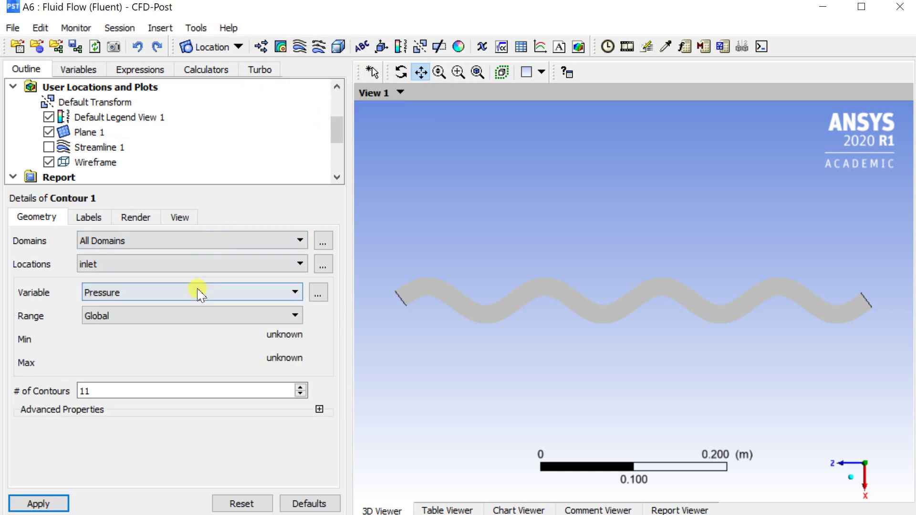
{"action": "left_click", "coordinate": [217, 265]}
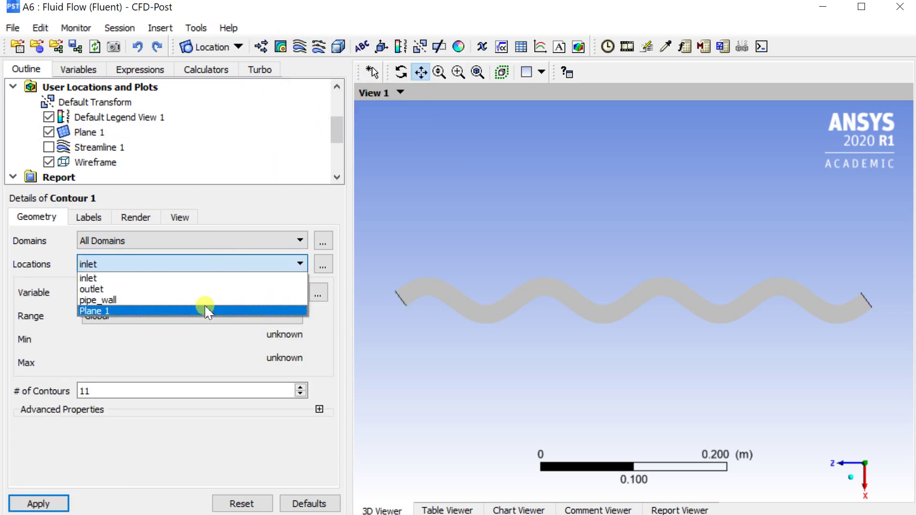
{"action": "left_click", "coordinate": [205, 311]}
{"action": "left_click", "coordinate": [197, 293]}
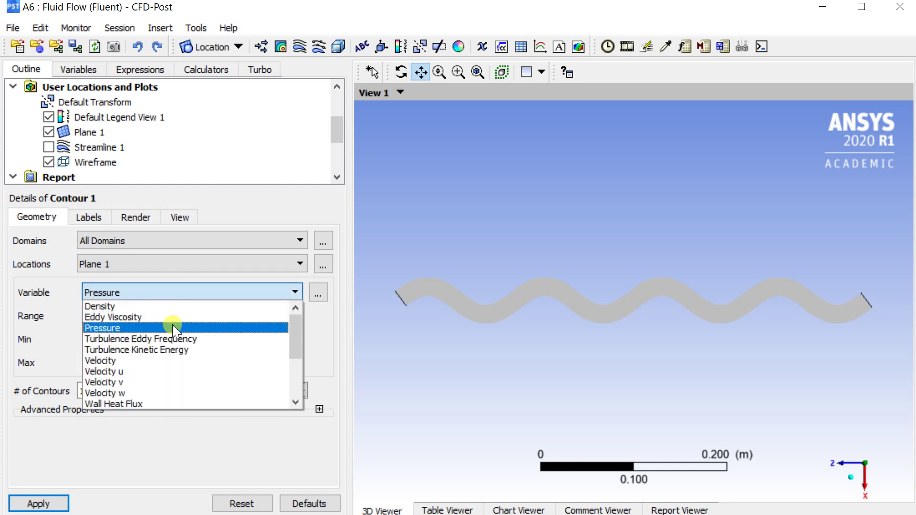
{"action": "left_click", "coordinate": [146, 362]}
{"action": "left_click", "coordinate": [115, 391]}
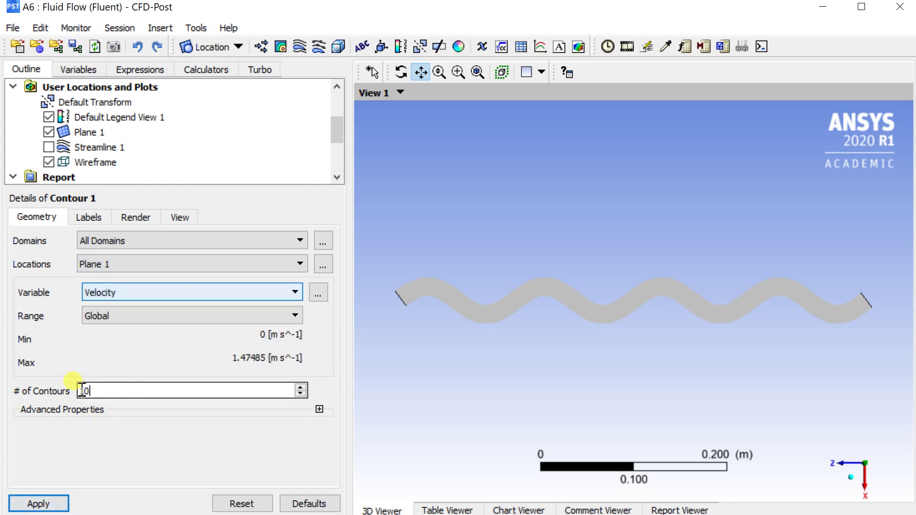
{"action": "left_click", "coordinate": [48, 503]}
{"action": "mouse_move", "coordinate": [584, 281]}
{"action": "left_mouse_down"}
{"action": "mouse_move", "coordinate": [635, 283]}
{"action": "mouse_move", "coordinate": [620, 286]}
{"action": "mouse_move", "coordinate": [630, 288]}
{"action": "left_mouse_up"}
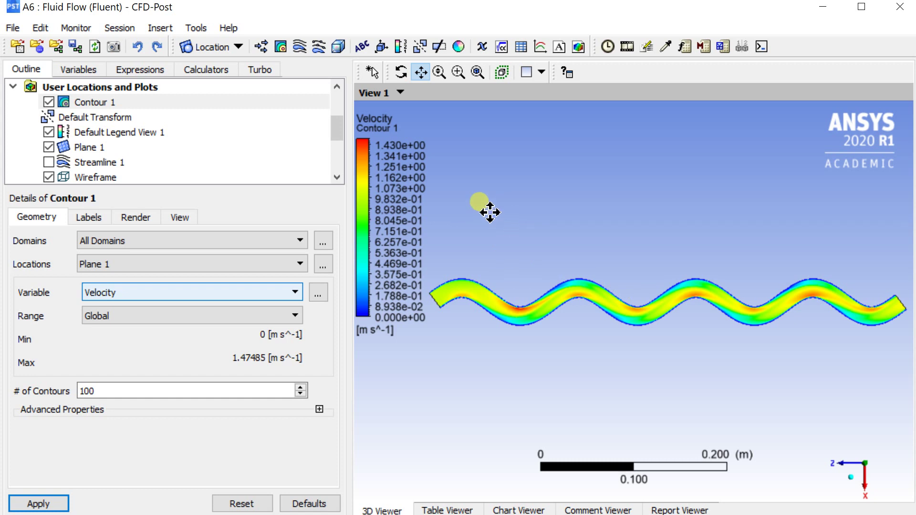
Change the number format of Default Legend View 1 from scientific to Fixed.
{"action": "left_click", "coordinate": [108, 134]}
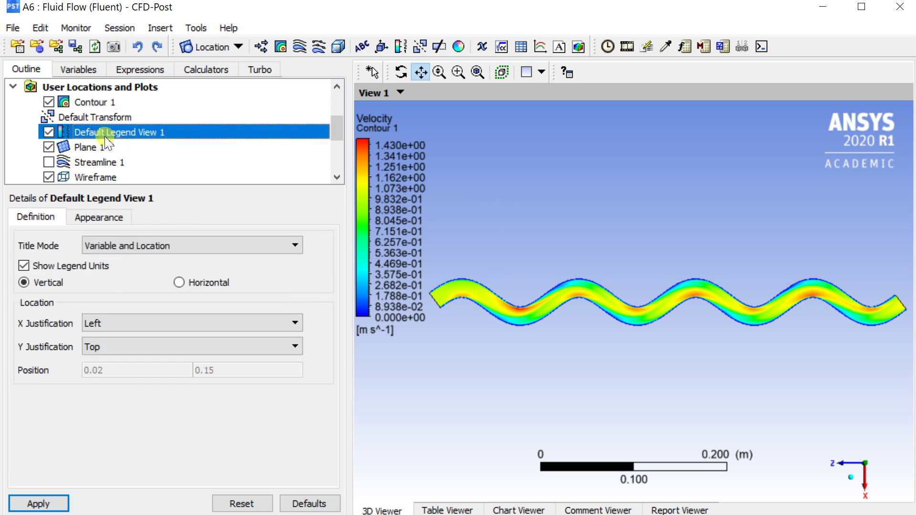
{"action": "left_click", "coordinate": [100, 217]}
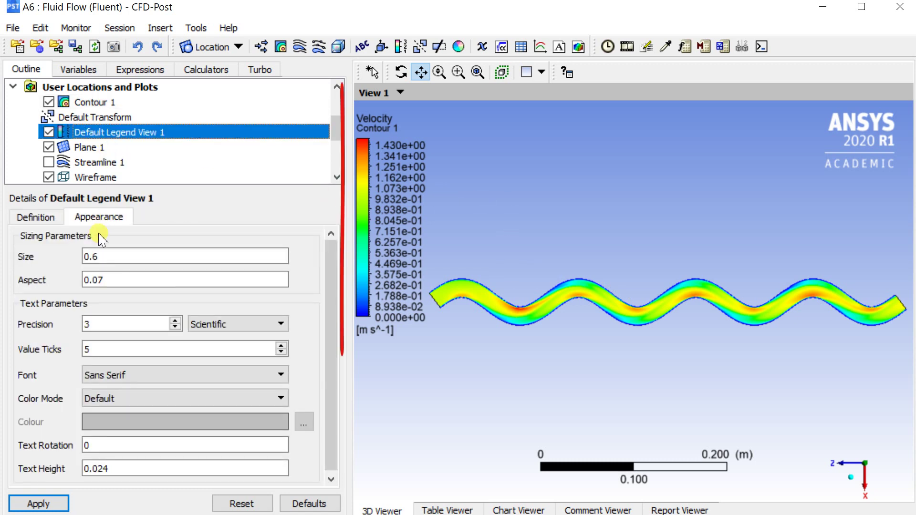
{"action": "left_click", "coordinate": [260, 324]}
{"action": "left_click", "coordinate": [210, 337]}
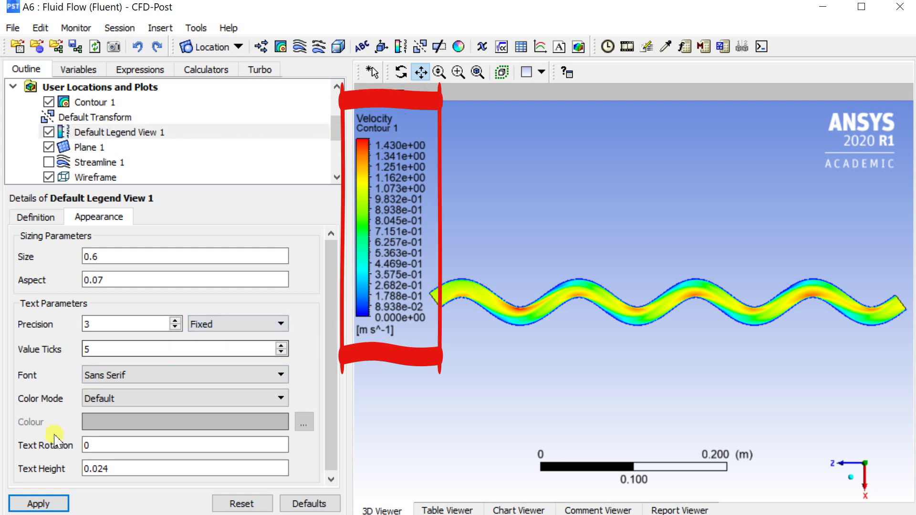
{"action": "left_click", "coordinate": [39, 502]}
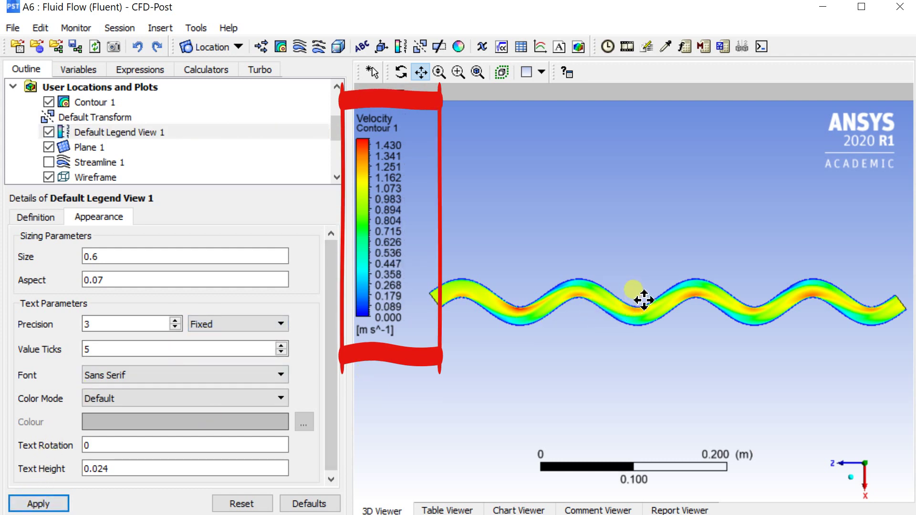
Save the velocity contour as the JPEG picture E:/1.jpg with a white background and a custom size of 3840 by 2160.
{"action": "scroll", "coordinate": [641, 301], "scroll_direction": "up", "scroll_amount": 1}
{"action": "left_click_drag", "start_coordinate": [645, 301], "coordinate": [642, 330]}
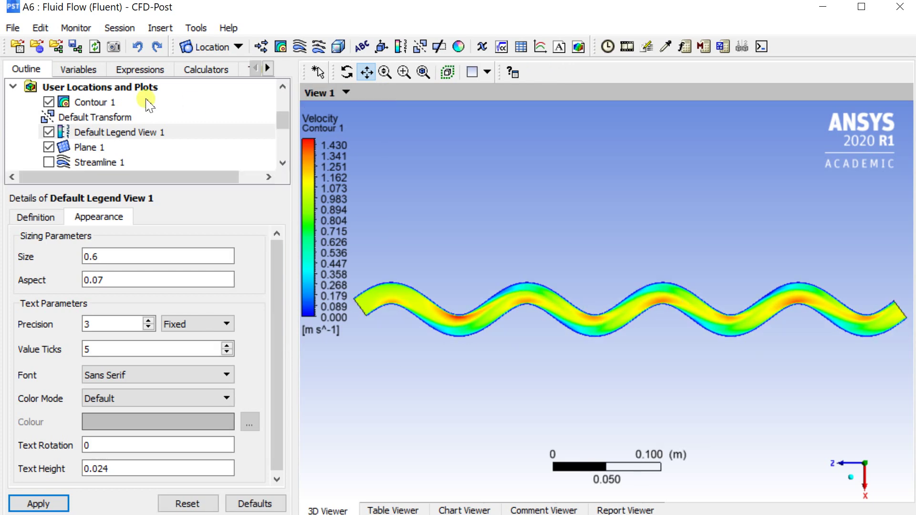
{"action": "left_click", "coordinate": [114, 47]}
{"action": "left_click_drag", "start_coordinate": [494, 234], "coordinate": [191, 107]}
{"action": "left_click", "coordinate": [304, 152]}
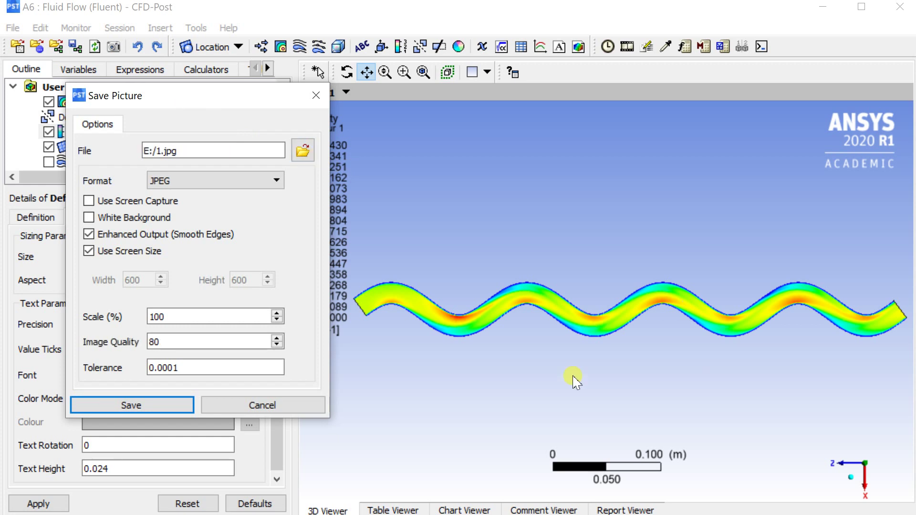
{"action": "left_click", "coordinate": [88, 252]}
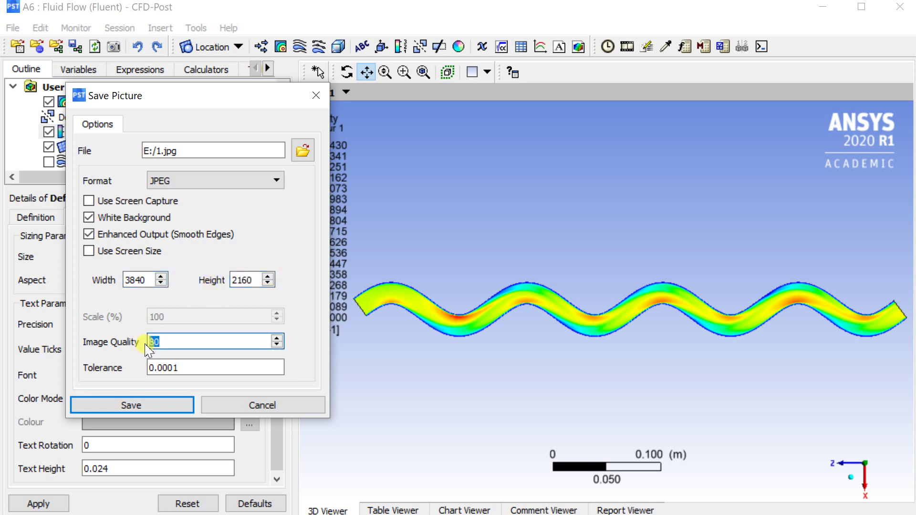
{"action": "left_click", "coordinate": [130, 407]}
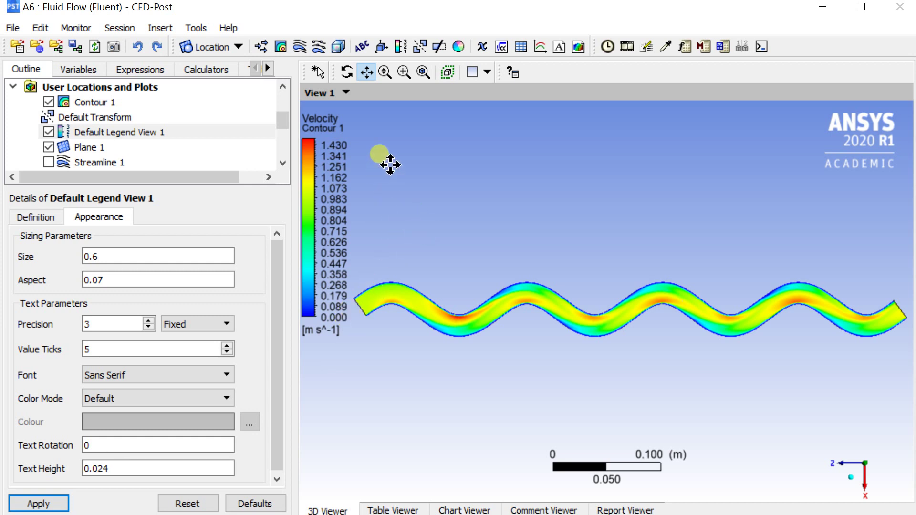
Set the variable of Contour 1 to Pressure and apply it on Plane 1.
{"action": "left_click", "coordinate": [93, 103]}
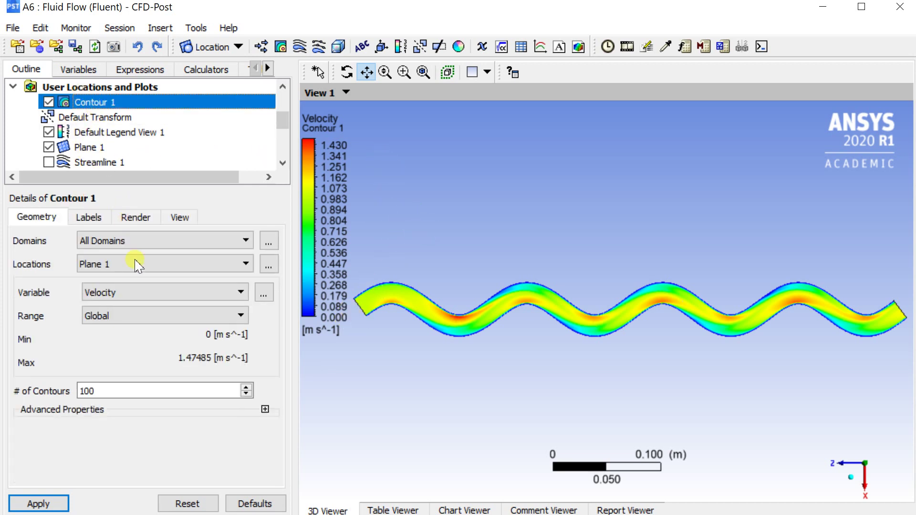
{"action": "left_click", "coordinate": [144, 294]}
{"action": "left_click", "coordinate": [139, 329]}
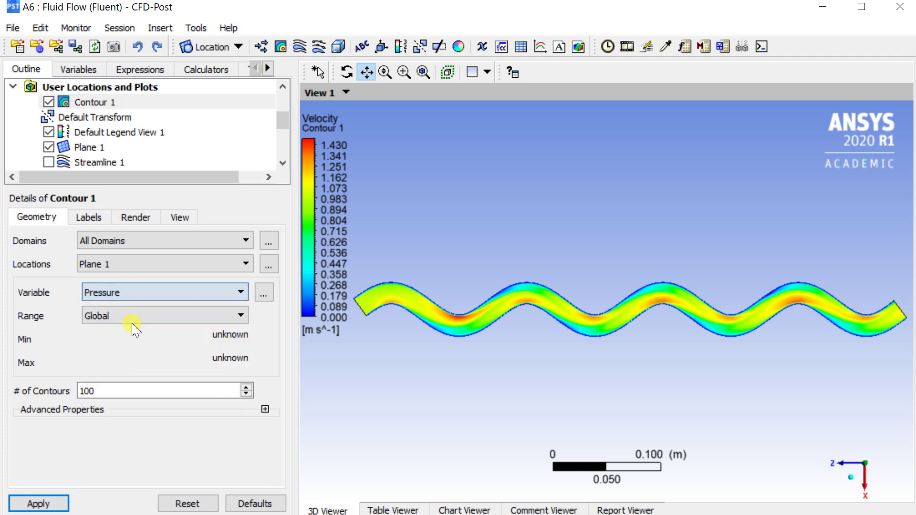
{"action": "left_click", "coordinate": [48, 500]}
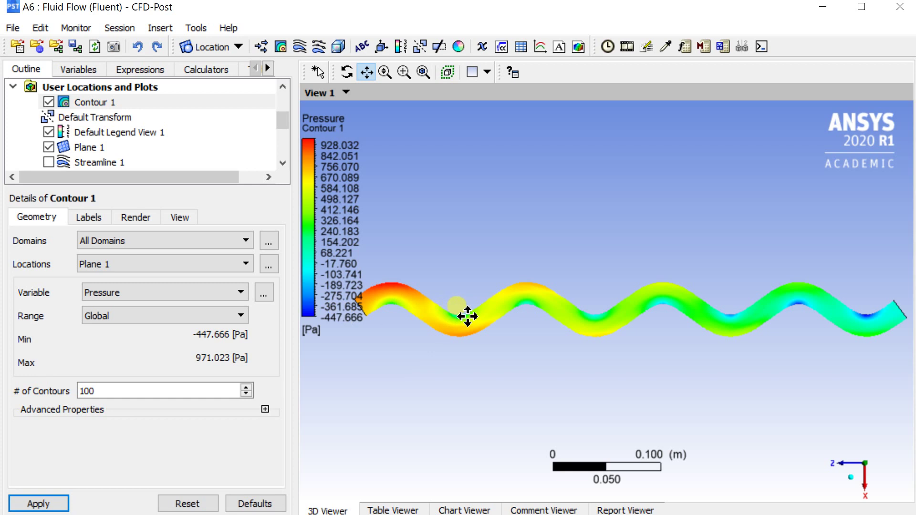
{"action": "left_click_drag", "start_coordinate": [471, 317], "coordinate": [475, 315]}
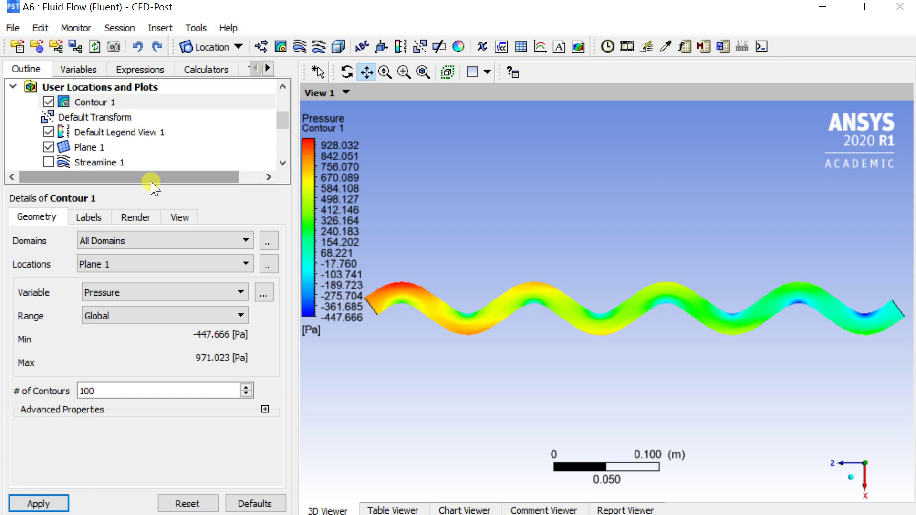
Set the variable of Contour 1 to Turbulence Eddy Frequency and apply it.
{"action": "left_click", "coordinate": [160, 293]}
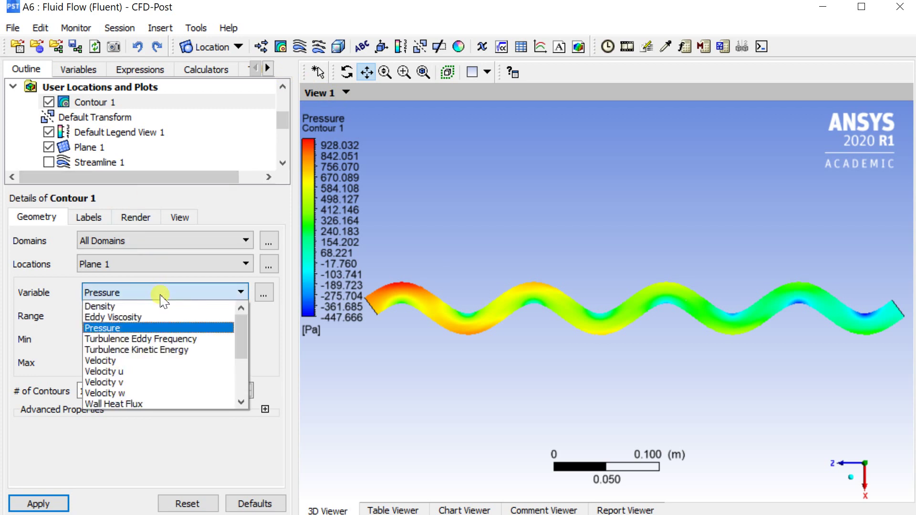
{"action": "scroll", "coordinate": [160, 310], "scroll_direction": "down", "scroll_amount": 1}
{"action": "scroll", "coordinate": [160, 315], "scroll_direction": "up", "scroll_amount": 1}
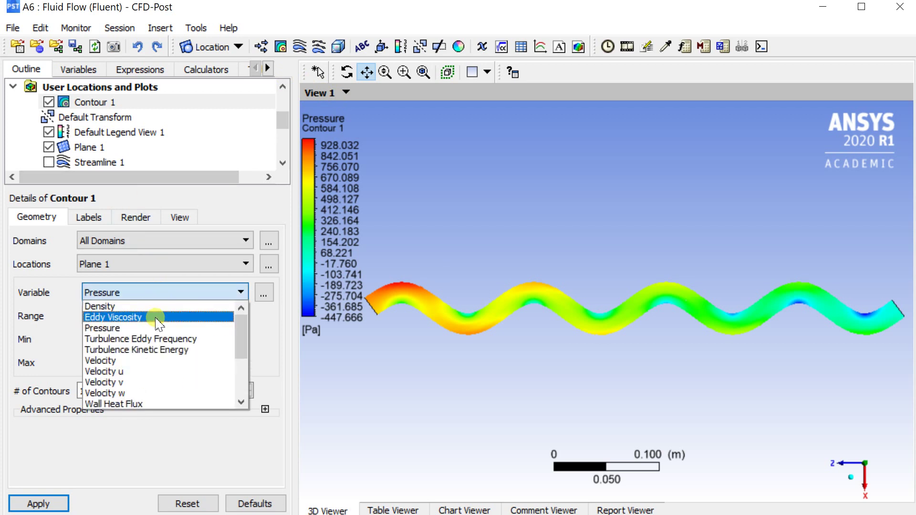
{"action": "left_click", "coordinate": [158, 340]}
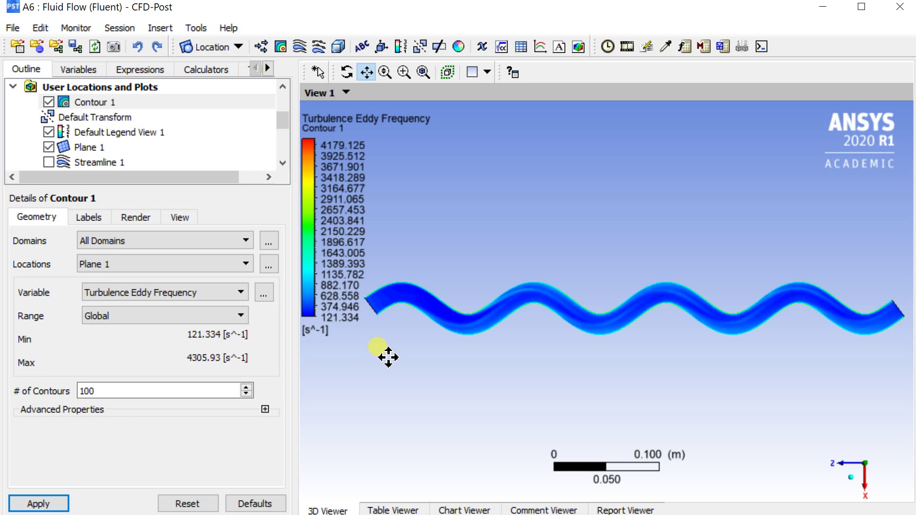
Set the variable of Contour 1 to Turbulence Kinetic Energy and apply it.
{"action": "left_click", "coordinate": [176, 293]}
{"action": "left_click", "coordinate": [179, 351]}
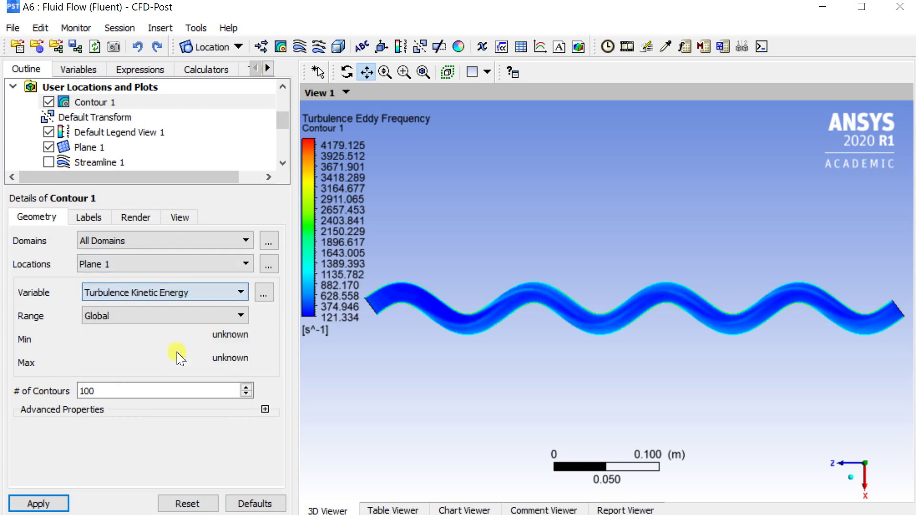
{"action": "left_click", "coordinate": [48, 501]}
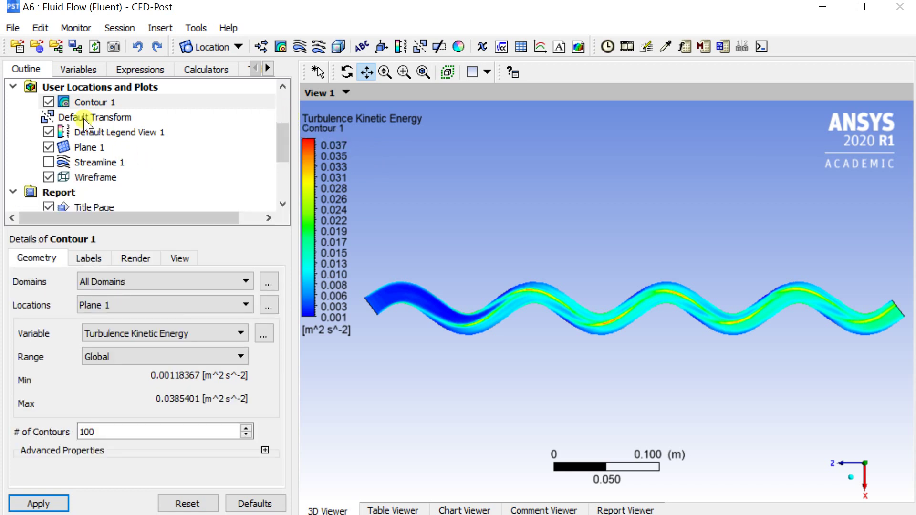
Hide Contour 1 and insert a velocity vector plot named Vector 1 located on Plane 1.
{"action": "left_click", "coordinate": [50, 102]}
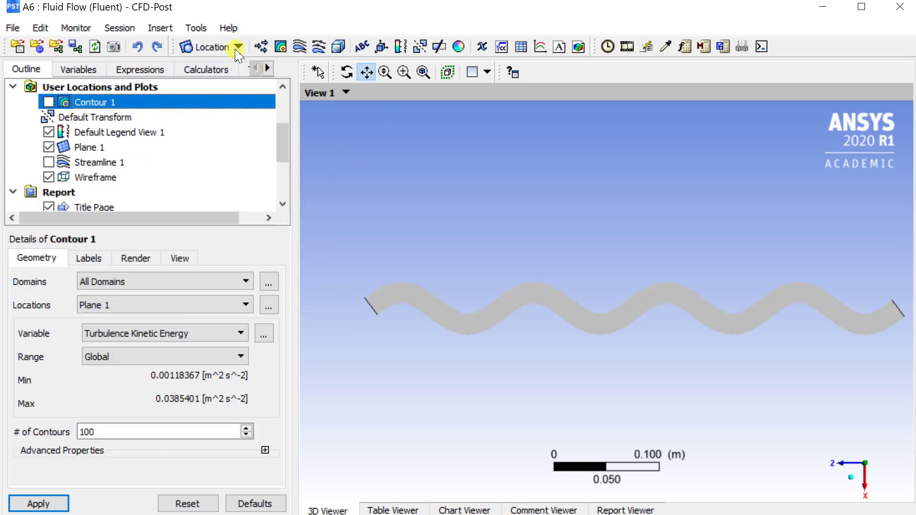
{"action": "left_click", "coordinate": [261, 46]}
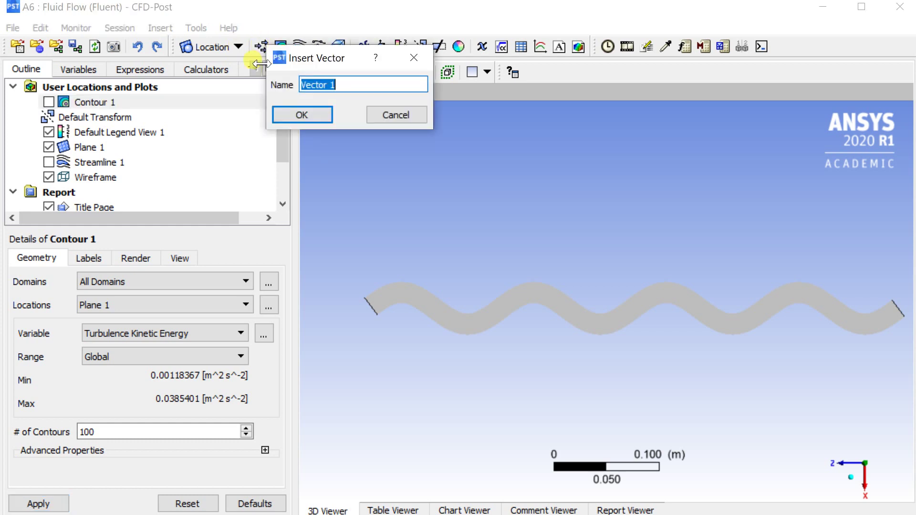
{"action": "left_click", "coordinate": [302, 114]}
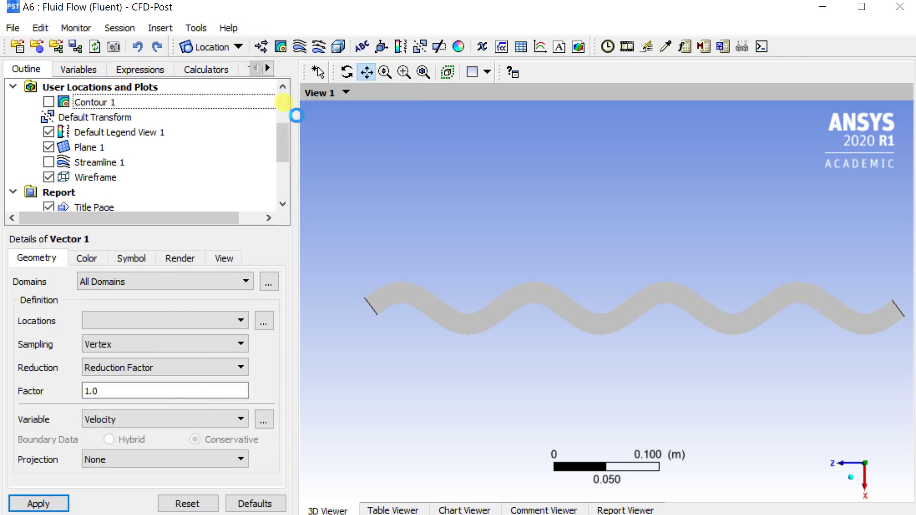
{"action": "left_click", "coordinate": [201, 321]}
{"action": "left_click", "coordinate": [180, 378]}
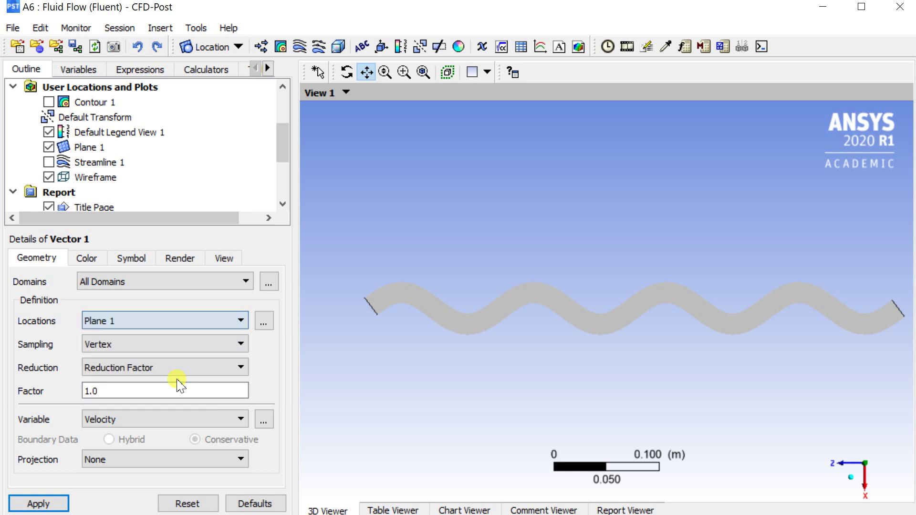
{"action": "left_click", "coordinate": [38, 505]}
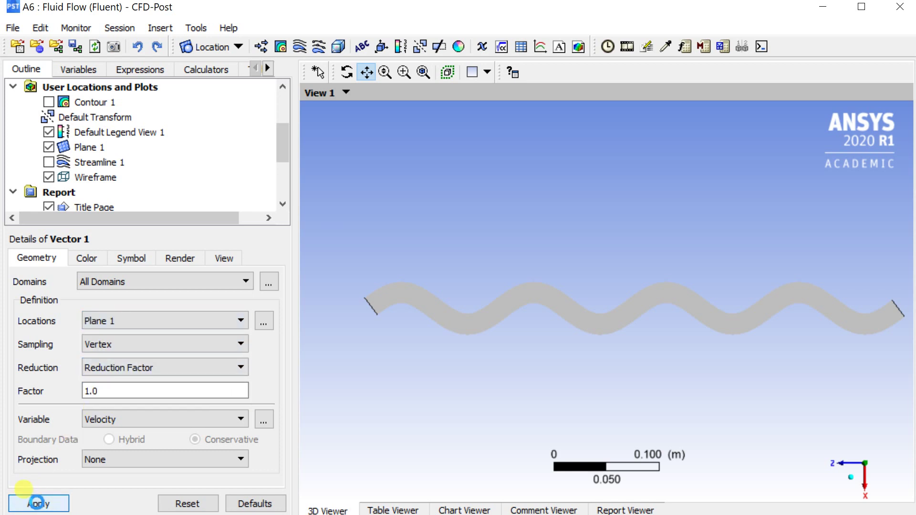
Examine the velocity vectors up close along the bends of the wavy pipe.
{"action": "scroll", "coordinate": [384, 301], "scroll_direction": "up", "scroll_amount": 2}
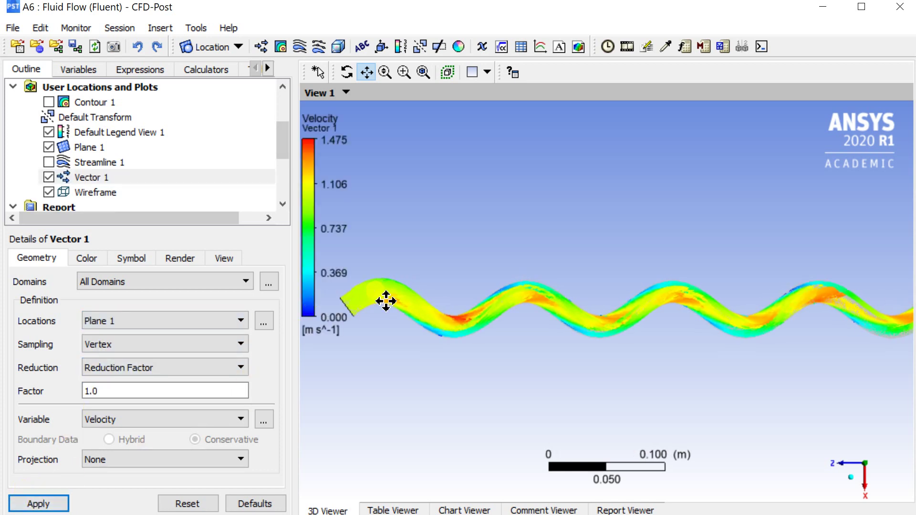
{"action": "left_click_drag", "start_coordinate": [406, 307], "coordinate": [594, 321]}
{"action": "scroll", "coordinate": [594, 324], "scroll_direction": "up", "scroll_amount": 3}
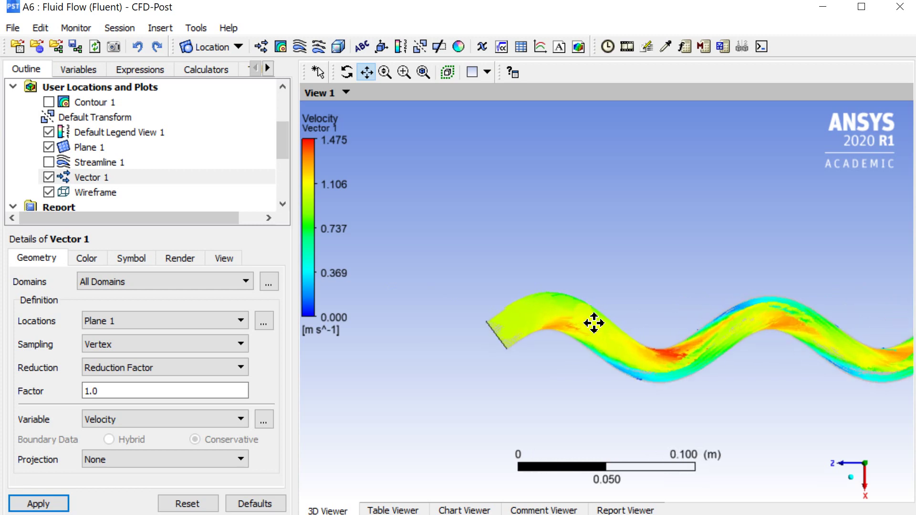
{"action": "scroll", "coordinate": [594, 323], "scroll_direction": "up", "scroll_amount": 4}
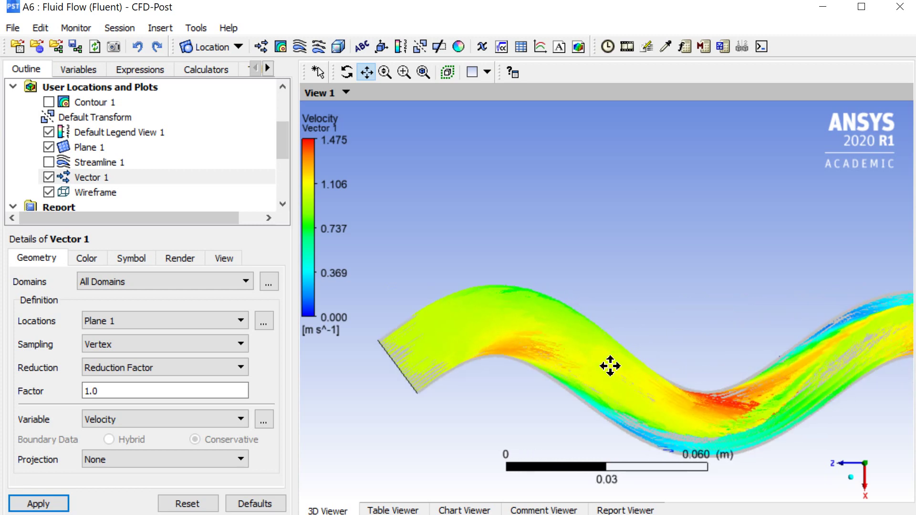
{"action": "left_click_drag", "start_coordinate": [610, 366], "coordinate": [591, 287]}
{"action": "scroll", "coordinate": [591, 286], "scroll_direction": "up", "scroll_amount": 5}
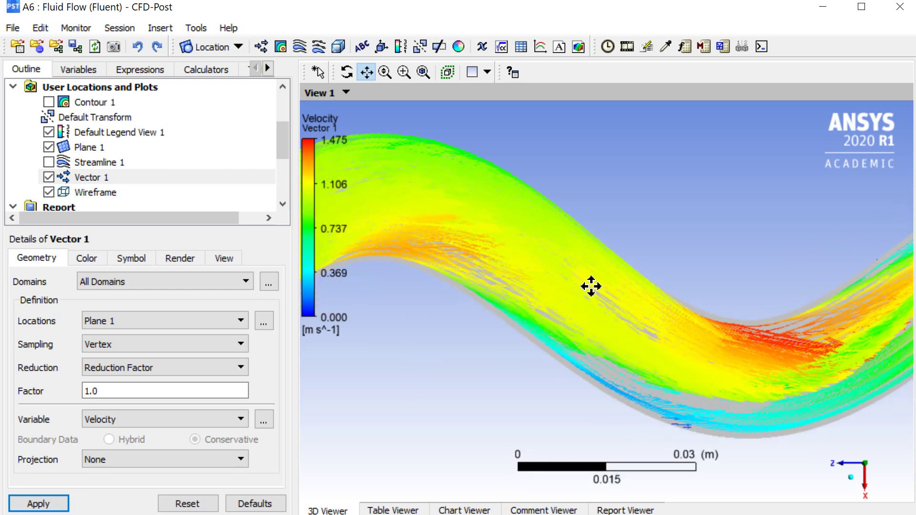
{"action": "scroll", "coordinate": [591, 287], "scroll_direction": "up", "scroll_amount": 3}
{"action": "left_click_drag", "start_coordinate": [633, 330], "coordinate": [584, 306]}
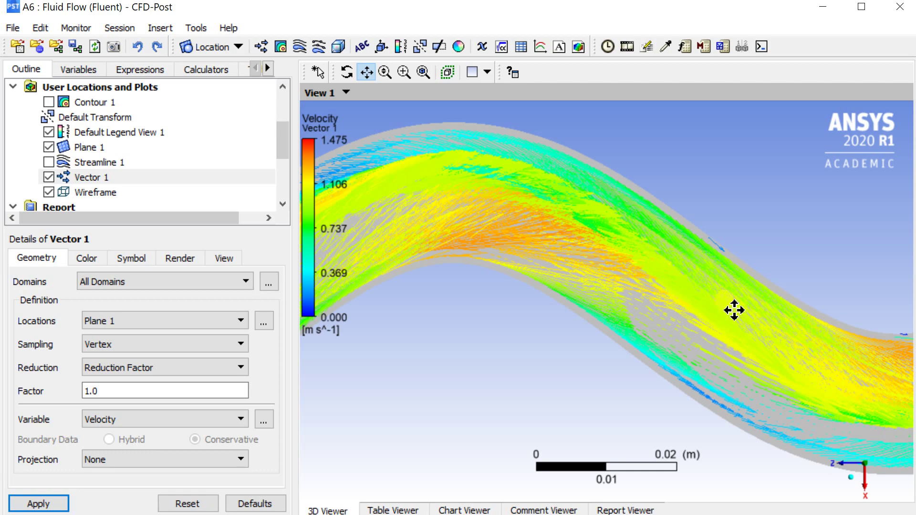
{"action": "scroll", "coordinate": [732, 308], "scroll_direction": "down", "scroll_amount": 3}
{"action": "left_click_drag", "start_coordinate": [732, 308], "coordinate": [409, 246]}
{"action": "left_click_drag", "start_coordinate": [716, 270], "coordinate": [327, 393]}
{"action": "left_click_drag", "start_coordinate": [593, 346], "coordinate": [395, 274]}
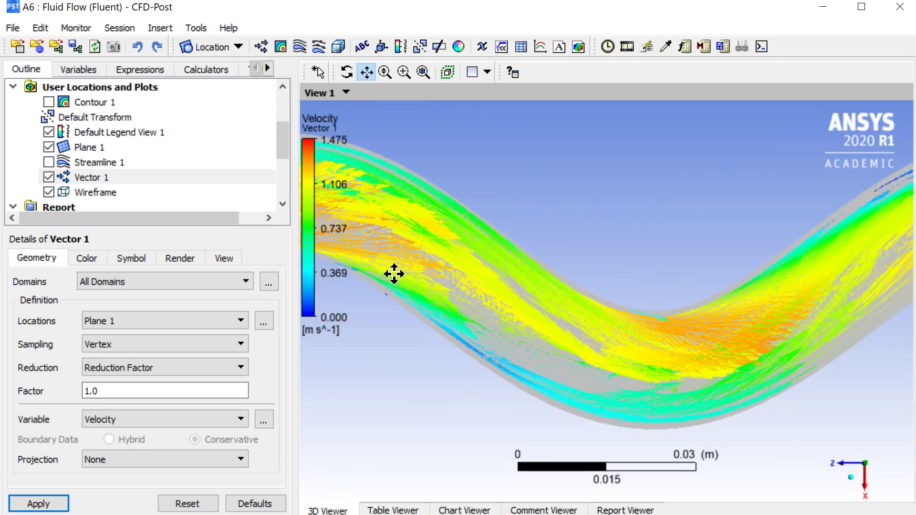
Change the symbol of Vector 1 to Arrow3D and apply it.
{"action": "left_click", "coordinate": [125, 262]}
{"action": "left_click", "coordinate": [123, 283]}
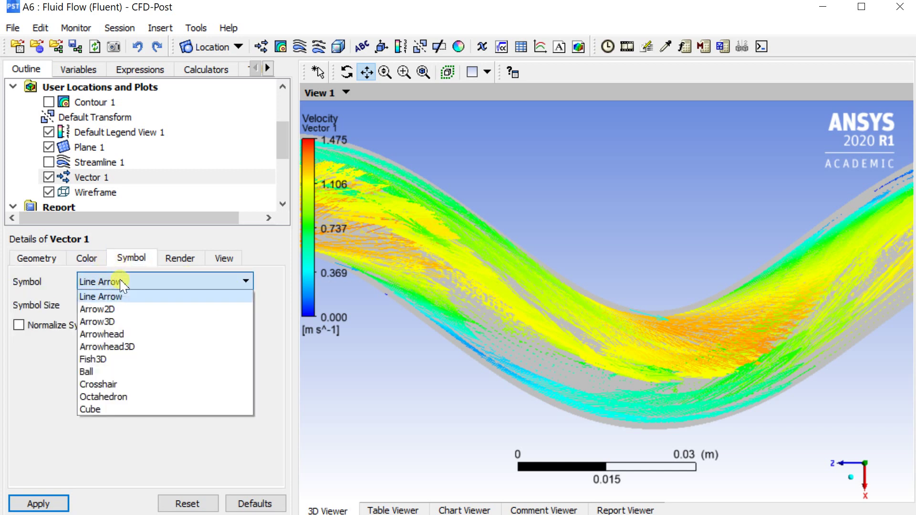
{"action": "left_click", "coordinate": [117, 321]}
{"action": "left_click", "coordinate": [45, 502]}
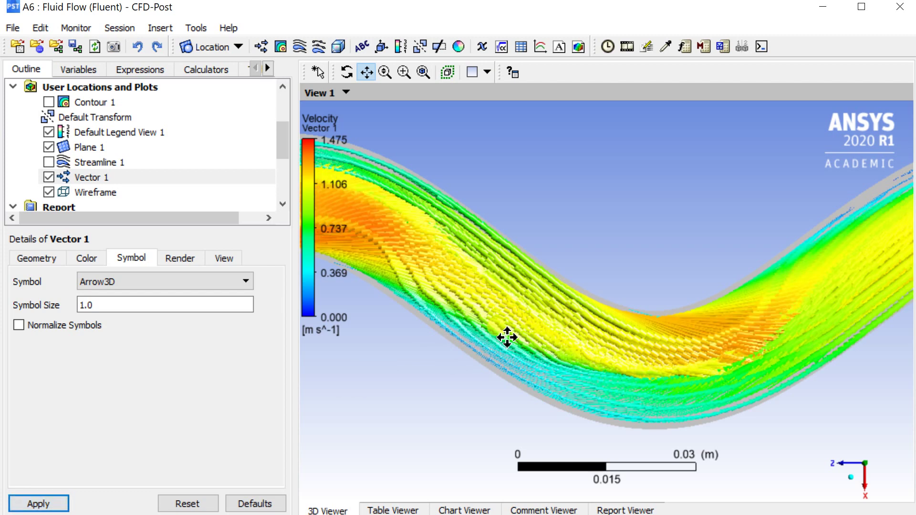
Inspect the 3D arrow vectors along the pipe from inlet to outlet, ending with an overview of its full length.
{"action": "left_click_drag", "start_coordinate": [620, 330], "coordinate": [855, 356]}
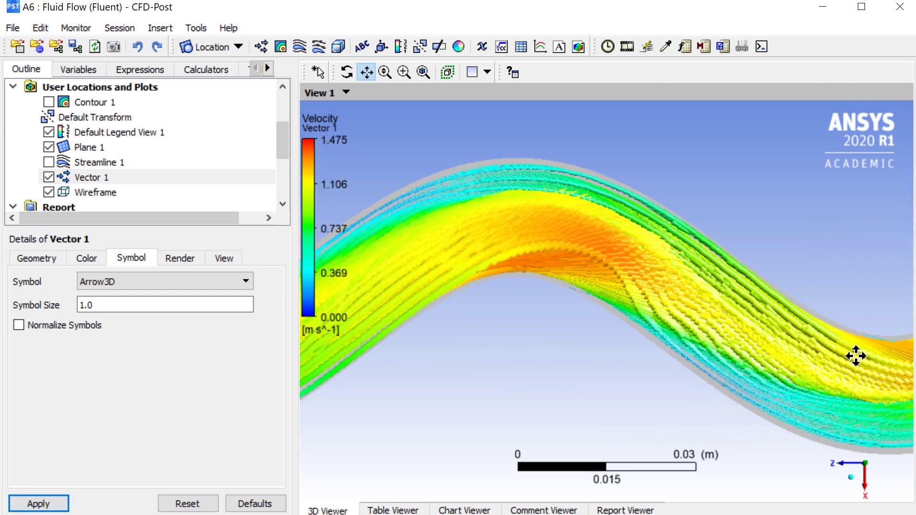
{"action": "left_click_drag", "start_coordinate": [700, 335], "coordinate": [327, 267]}
{"action": "left_click_drag", "start_coordinate": [772, 313], "coordinate": [657, 303]}
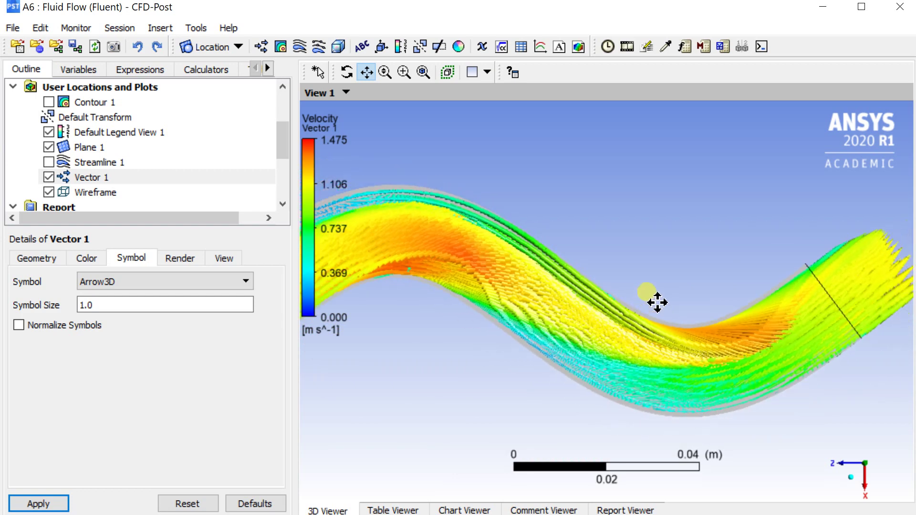
{"action": "left_click_drag", "start_coordinate": [414, 260], "coordinate": [780, 279]}
{"action": "scroll", "coordinate": [779, 278], "scroll_direction": "down", "scroll_amount": 2}
{"action": "left_click_drag", "start_coordinate": [482, 286], "coordinate": [687, 296]}
{"action": "scroll", "coordinate": [679, 296], "scroll_direction": "down", "scroll_amount": 2}
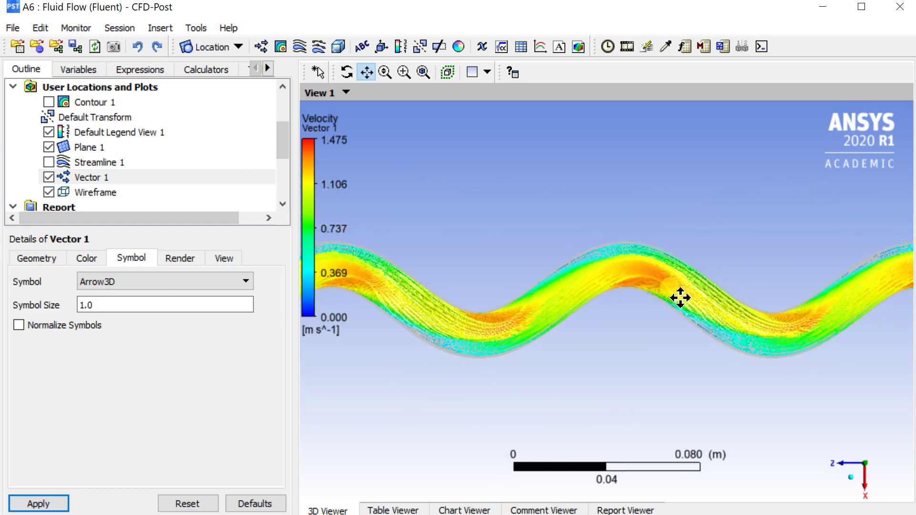
{"action": "scroll", "coordinate": [681, 298], "scroll_direction": "down", "scroll_amount": 2}
{"action": "left_click_drag", "start_coordinate": [562, 309], "coordinate": [700, 303]}
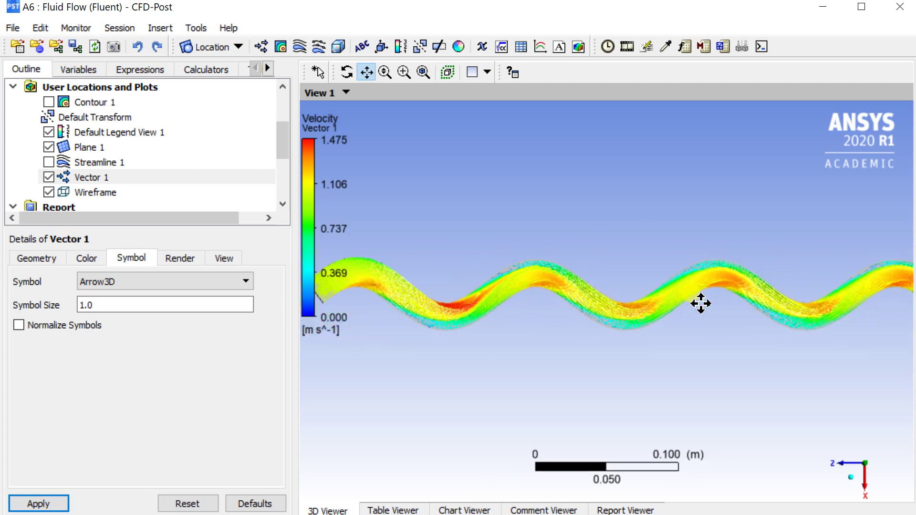
{"action": "scroll", "coordinate": [700, 303], "scroll_direction": "down", "scroll_amount": 1}
{"action": "left_click_drag", "start_coordinate": [730, 303], "coordinate": [712, 307]}
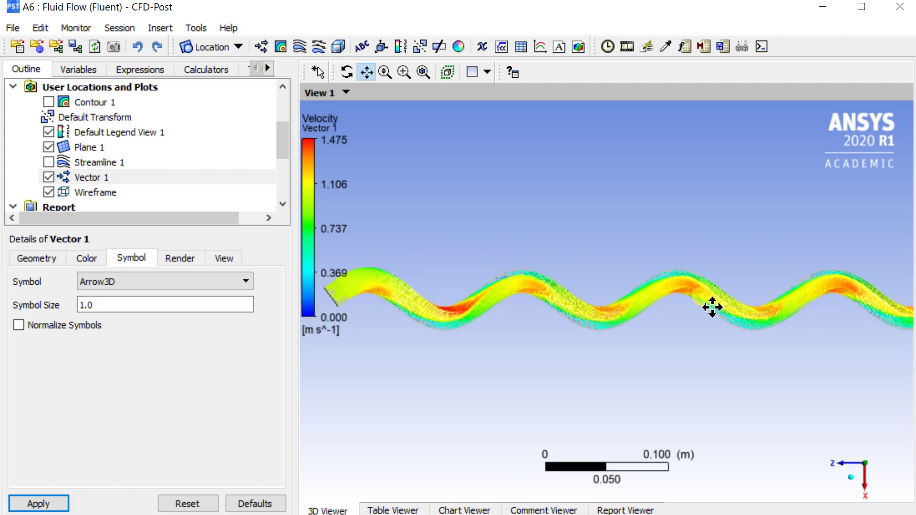
{"action": "scroll", "coordinate": [712, 308], "scroll_direction": "down", "scroll_amount": 1}
{"action": "scroll", "coordinate": [751, 313], "scroll_direction": "down", "scroll_amount": 1}
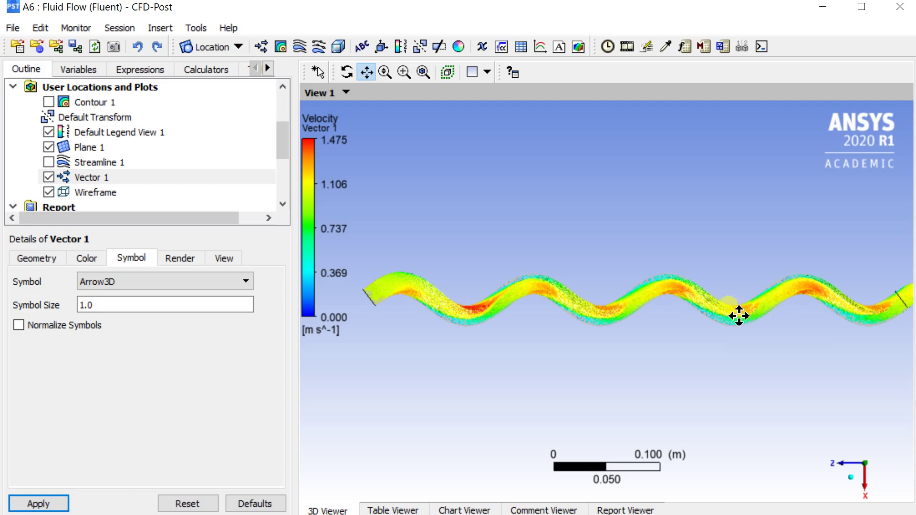
{"action": "left_click_drag", "start_coordinate": [740, 316], "coordinate": [732, 317]}
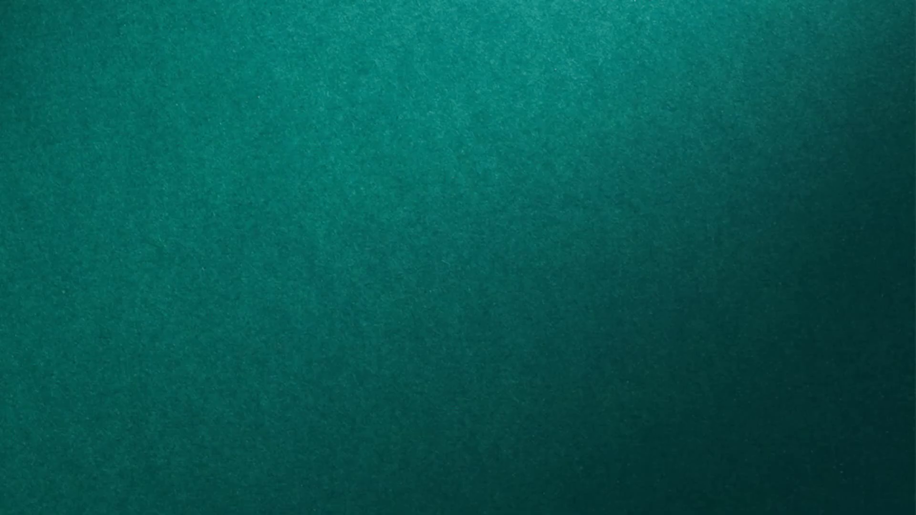